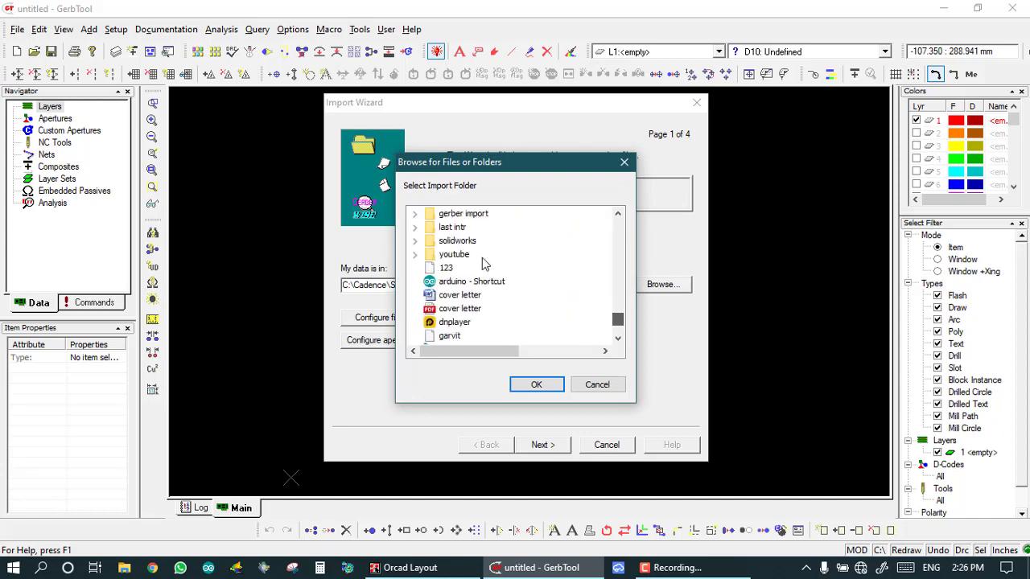
- Choose the folder named 1 on the desktop as the data folder for the import
{"action": "left_click_drag", "start_coordinate": [568, 299], "coordinate": [618, 296]}
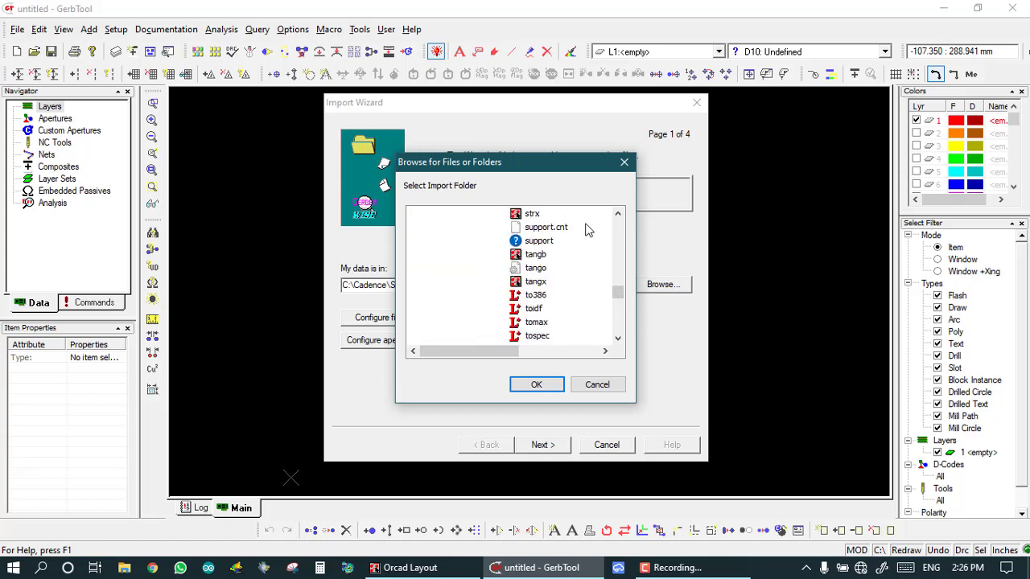
{"action": "left_click_drag", "start_coordinate": [622, 297], "coordinate": [617, 215]}
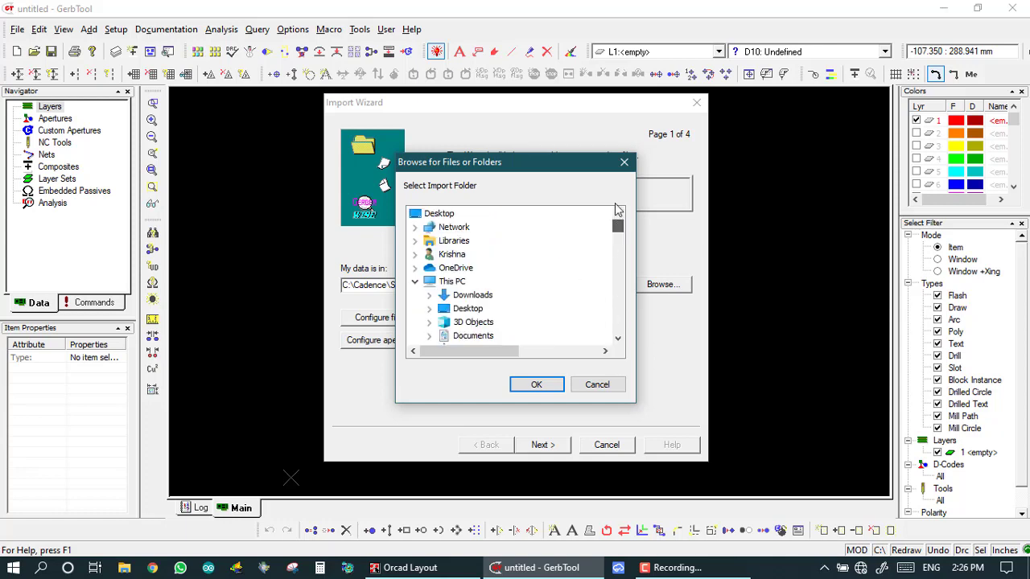
{"action": "double_click", "coordinate": [442, 215]}
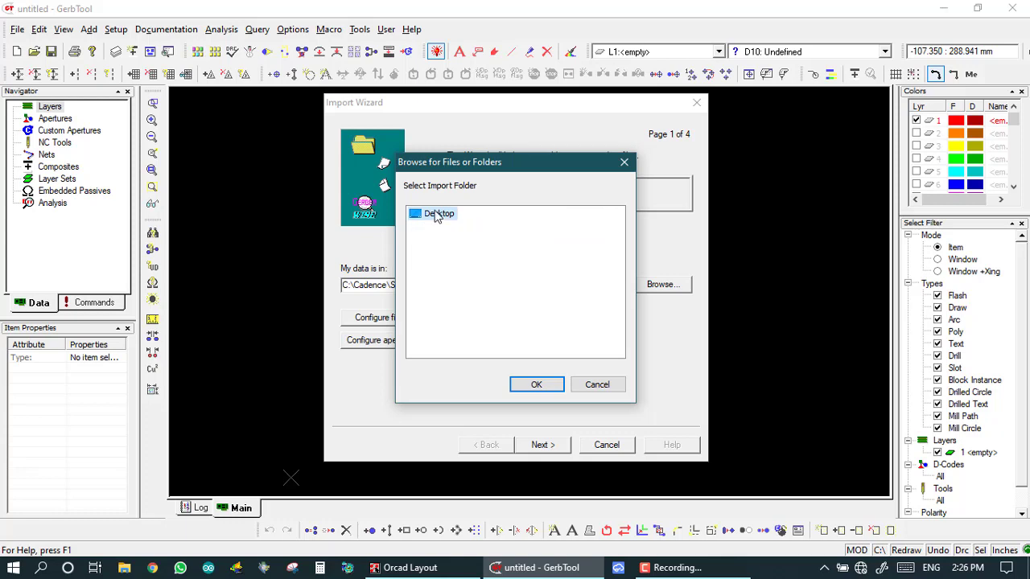
{"action": "double_click", "coordinate": [438, 214]}
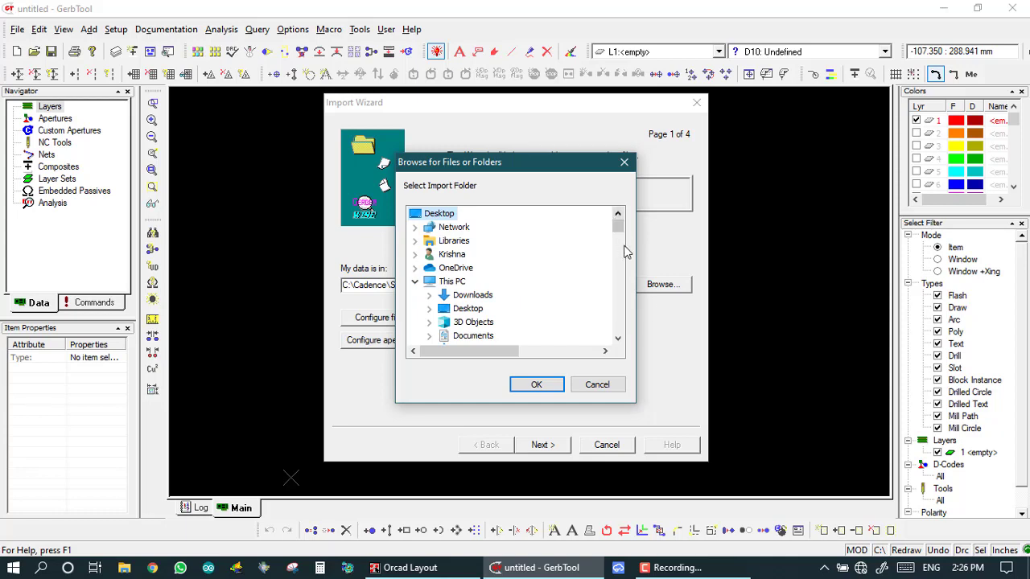
{"action": "mouse_move", "coordinate": [617, 225]}
{"action": "left_mouse_down"}
{"action": "mouse_move", "coordinate": [619, 242]}
{"action": "mouse_move", "coordinate": [618, 231]}
{"action": "left_mouse_up"}
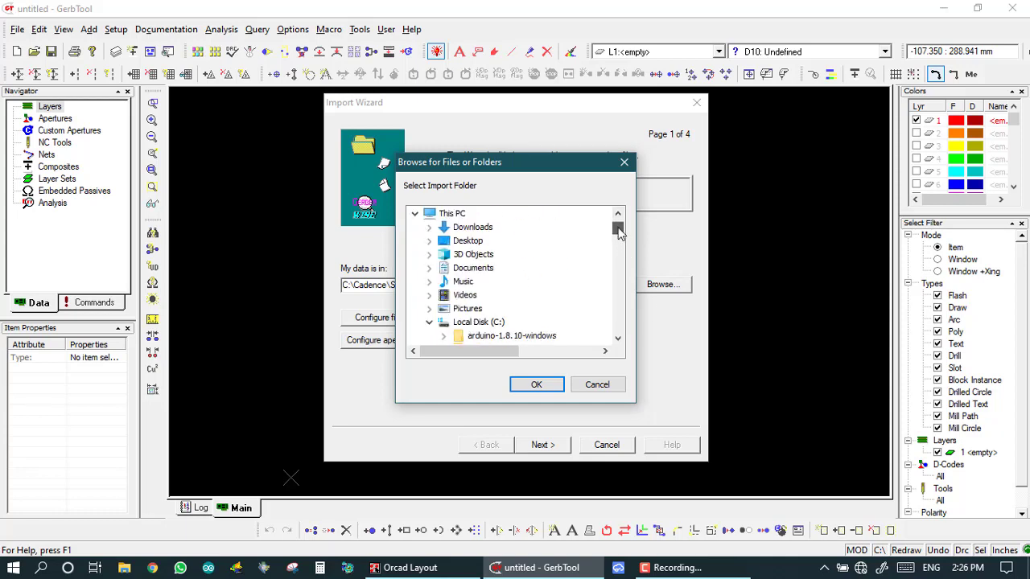
{"action": "left_click", "coordinate": [429, 322]}
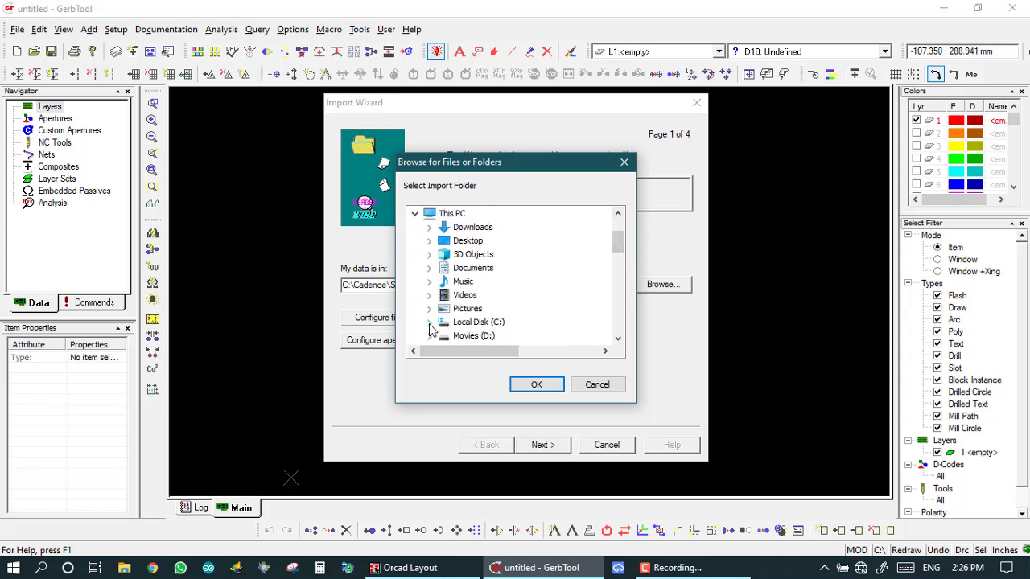
{"action": "left_click_drag", "start_coordinate": [615, 249], "coordinate": [617, 278]}
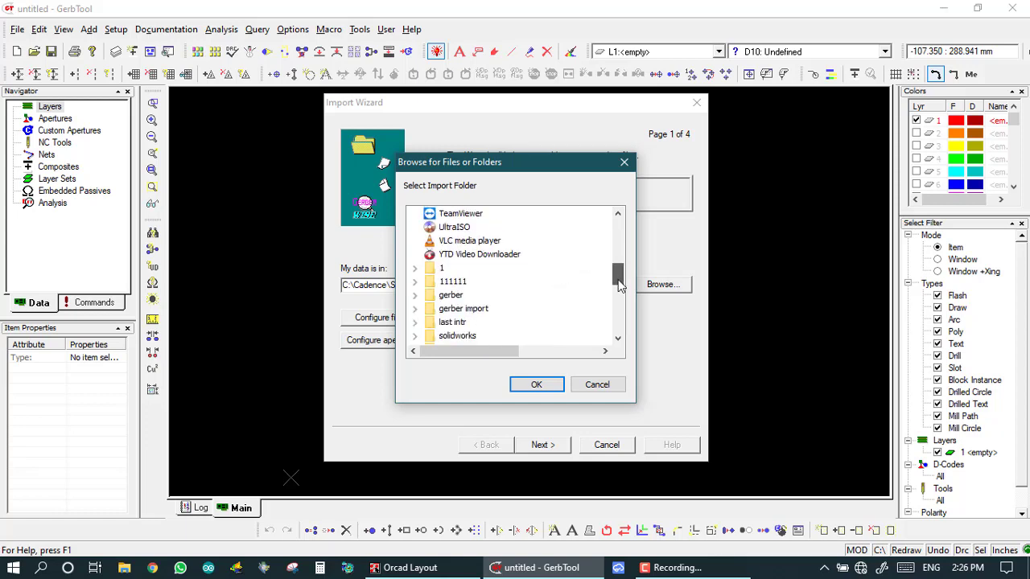
{"action": "double_click", "coordinate": [445, 271]}
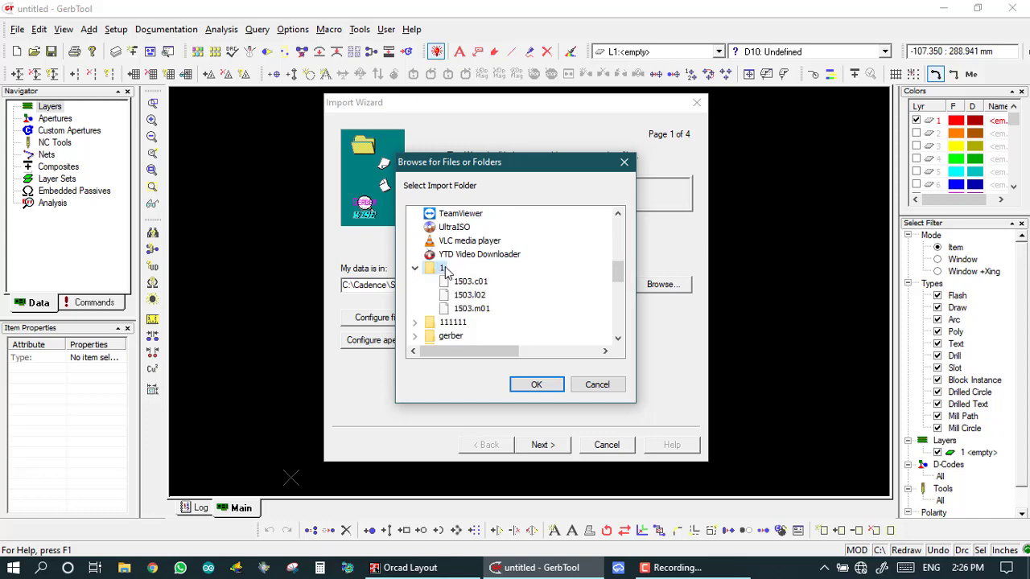
{"action": "left_click", "coordinate": [537, 386]}
- Import the Gerber files in the load order 1503.c01, 1503.l02, 1503.m01, keeping the wizard's default settings
{"action": "left_click", "coordinate": [543, 448]}
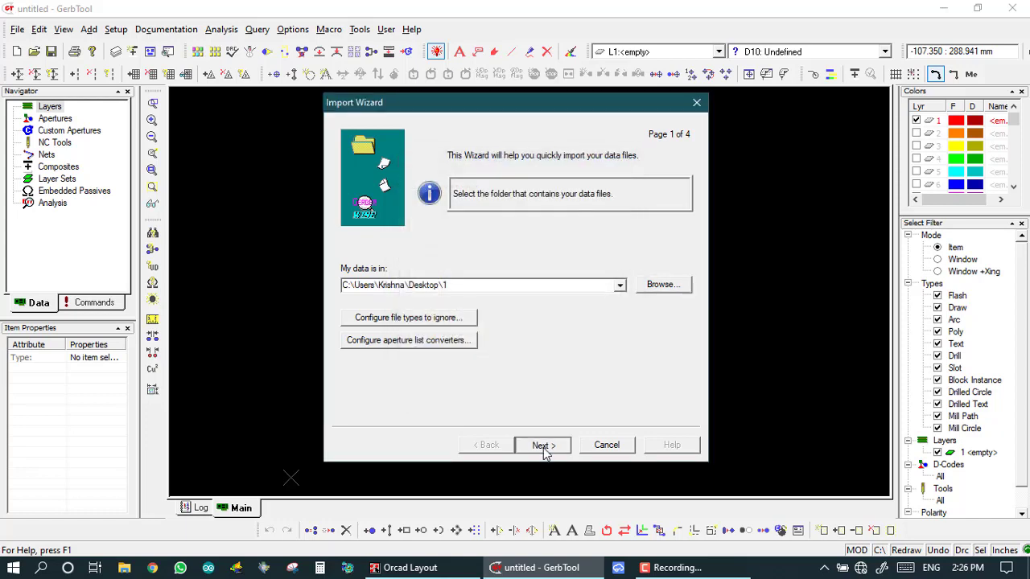
{"action": "left_click", "coordinate": [543, 449]}
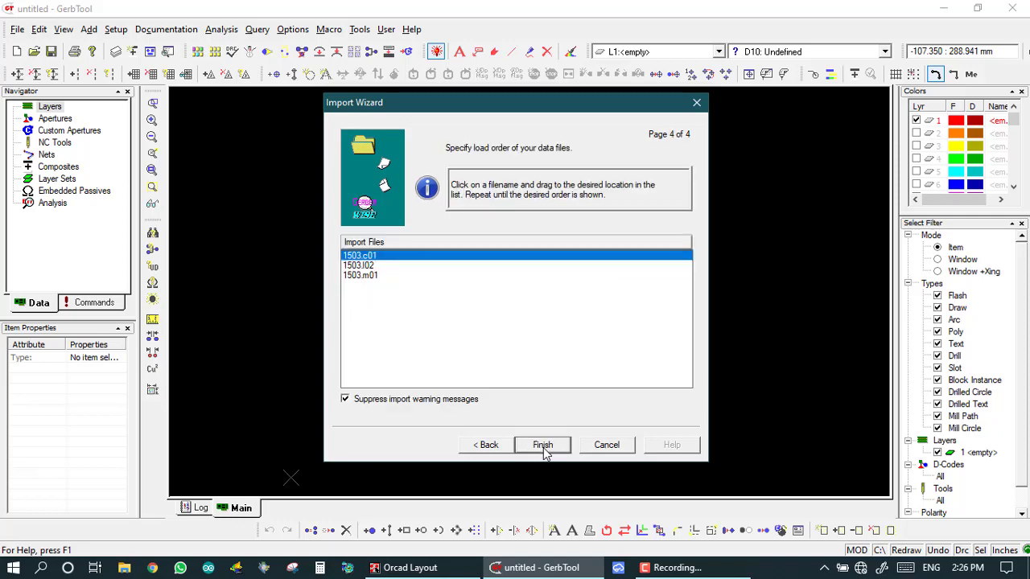
{"action": "left_click", "coordinate": [542, 446]}
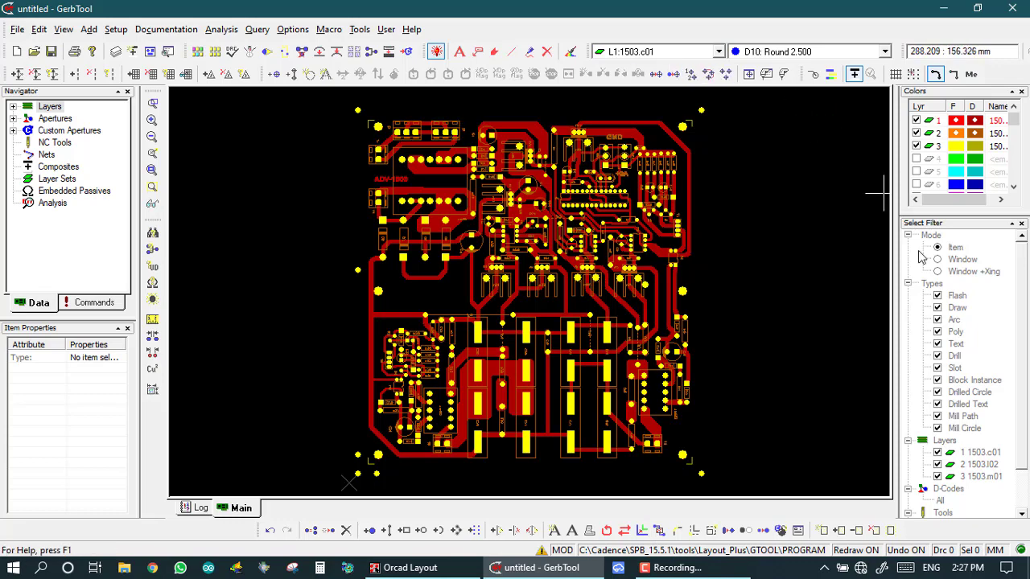
- Start the Copy command and hide layers 2 (1503.l02) and 3 (1503.m01)
{"action": "left_click", "coordinate": [311, 530]}
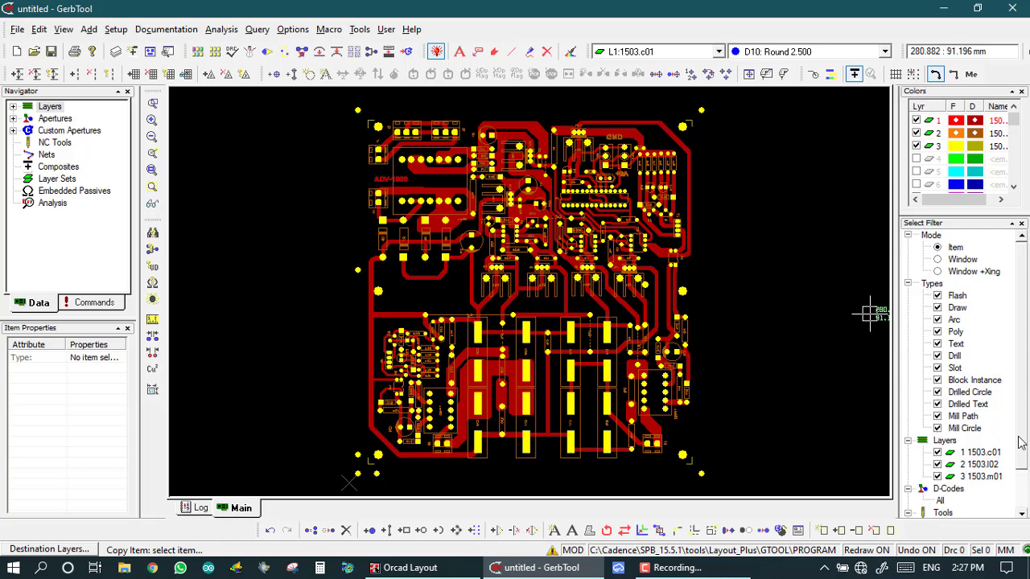
{"action": "scroll", "coordinate": [1023, 443], "scroll_direction": "down", "scroll_amount": 2}
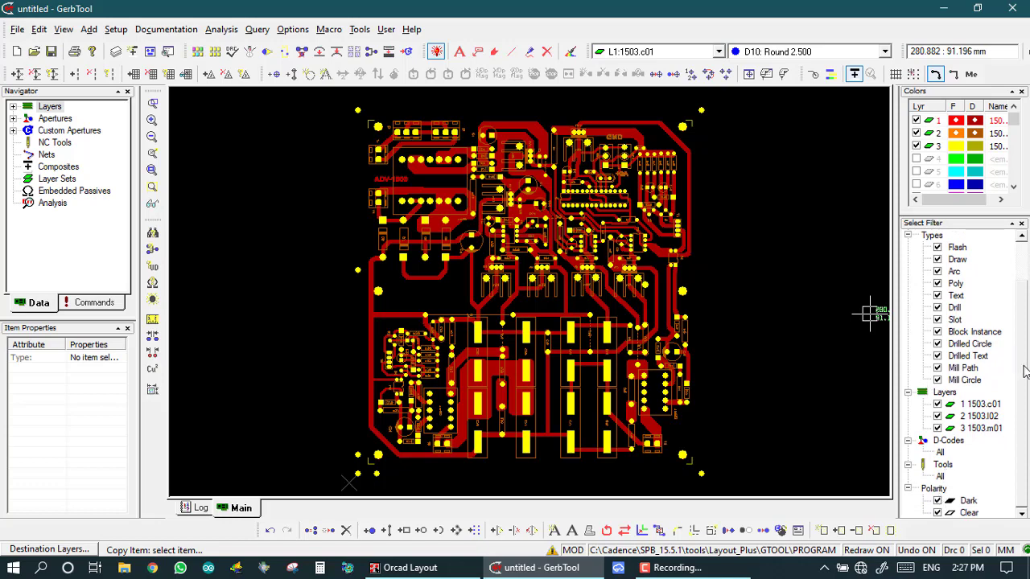
{"action": "scroll", "coordinate": [1024, 372], "scroll_direction": "up", "scroll_amount": 2}
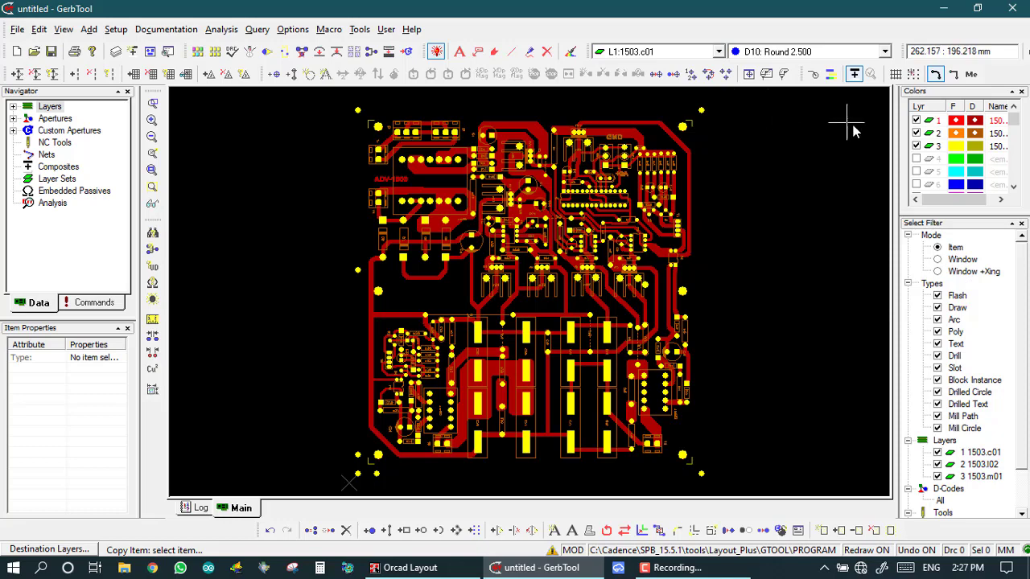
{"action": "left_click", "coordinate": [916, 147]}
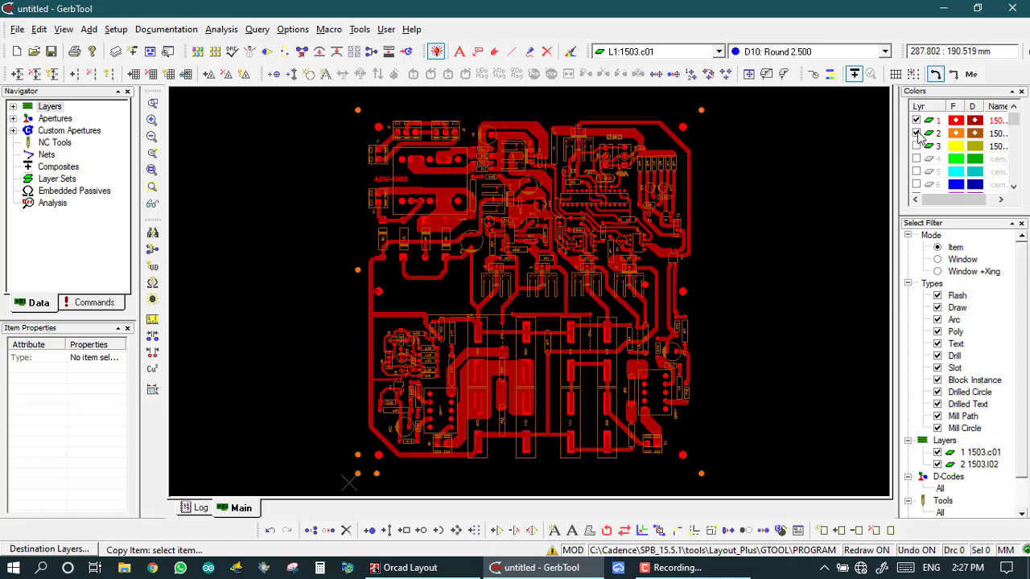
{"action": "left_click", "coordinate": [916, 134]}
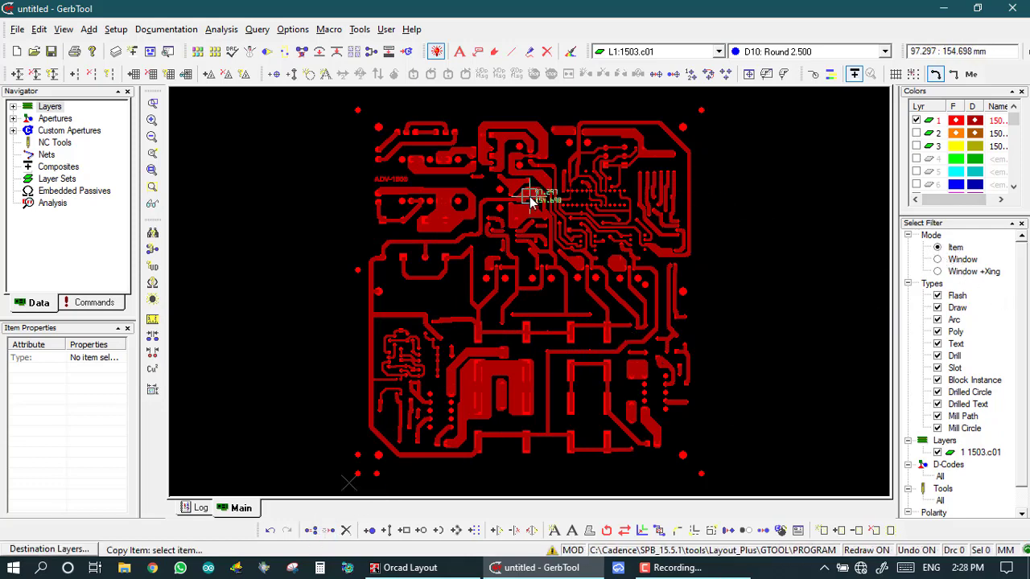
- Preview the overlapping raster, flash and draw items offered for copying at two copper areas of layer 1503.c01, then dismiss the choices
{"action": "left_click", "coordinate": [445, 220]}
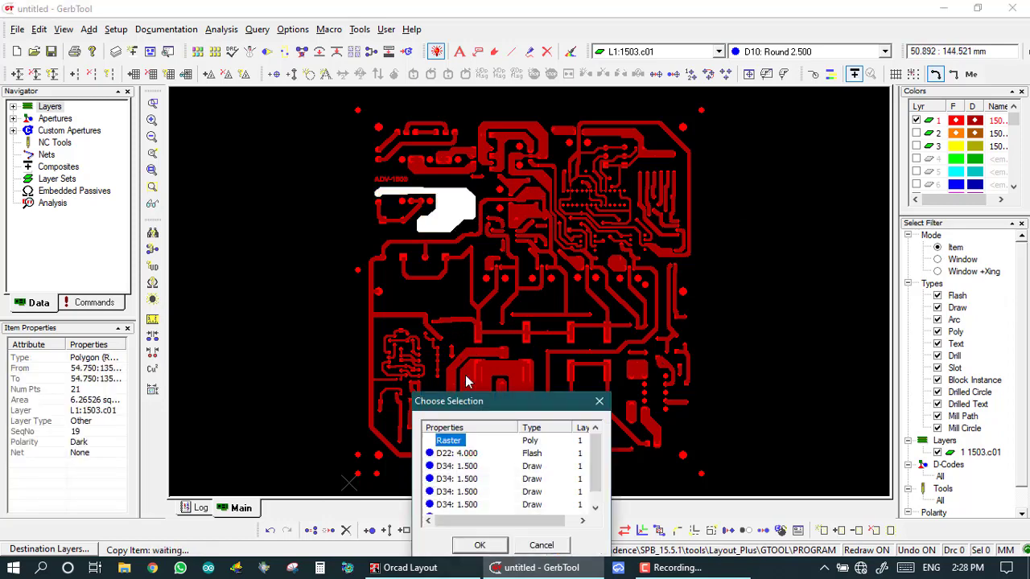
{"action": "left_click", "coordinate": [467, 453]}
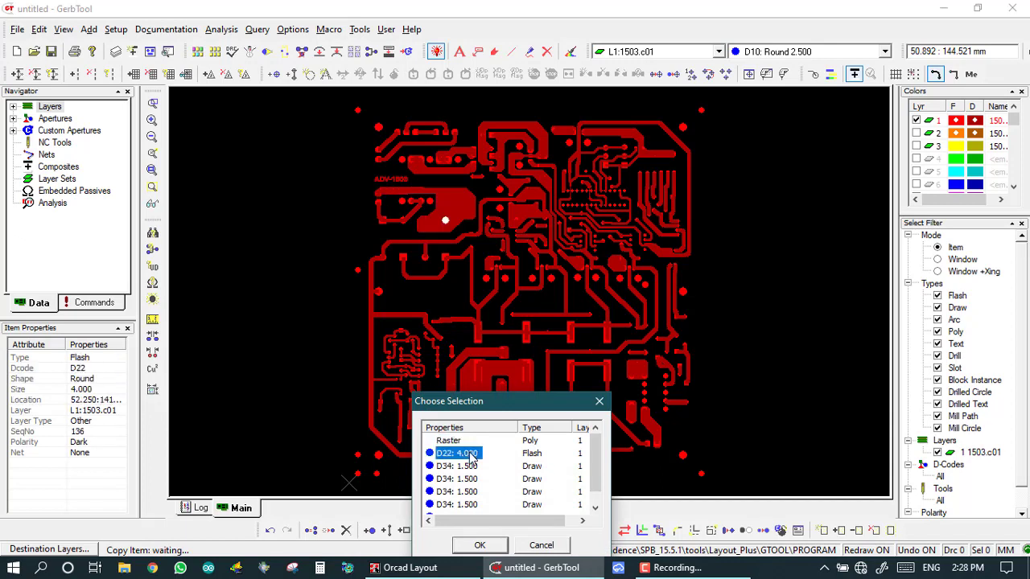
{"action": "left_click", "coordinate": [467, 467]}
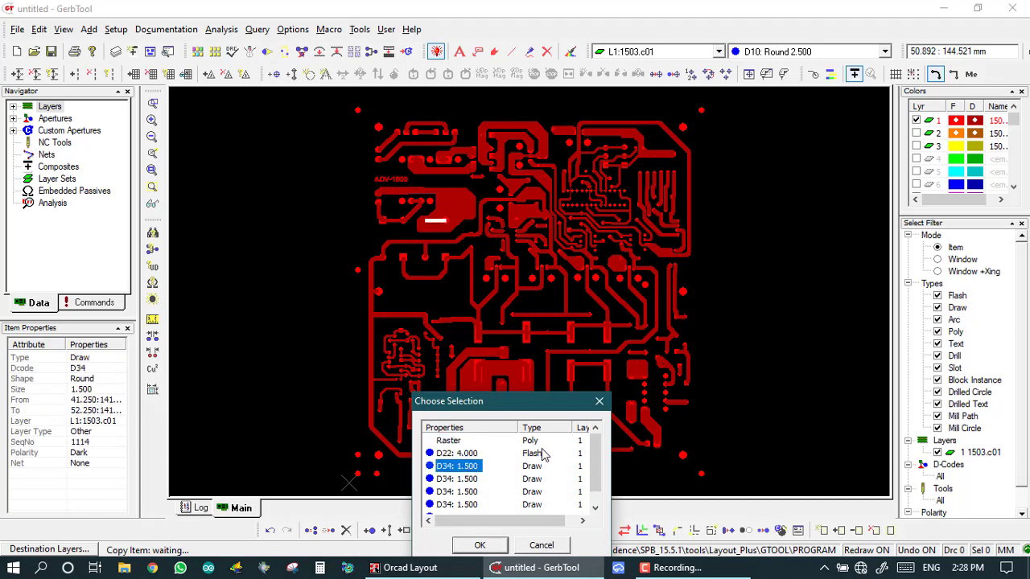
{"action": "left_click", "coordinate": [460, 480]}
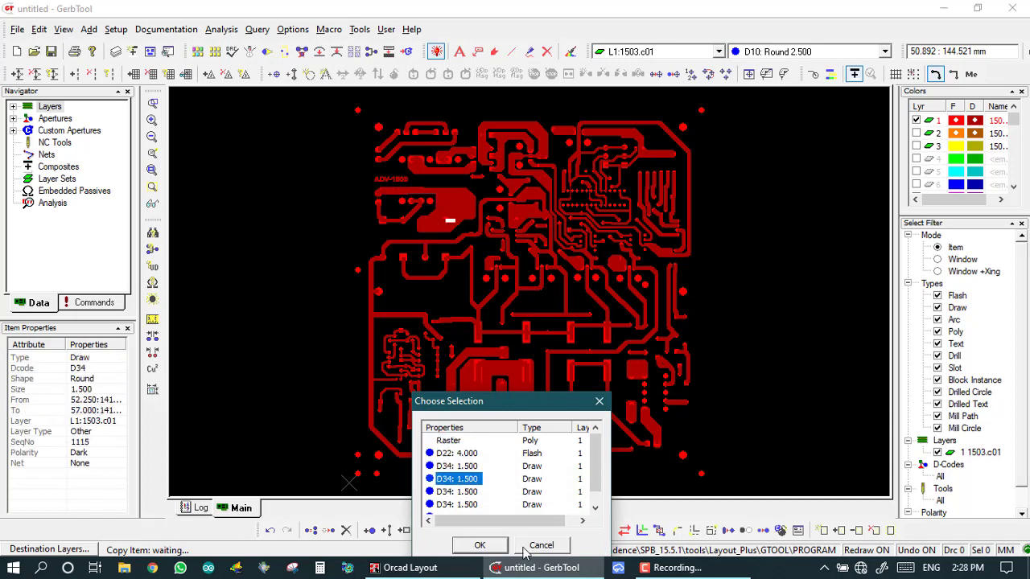
{"action": "left_click", "coordinate": [543, 545]}
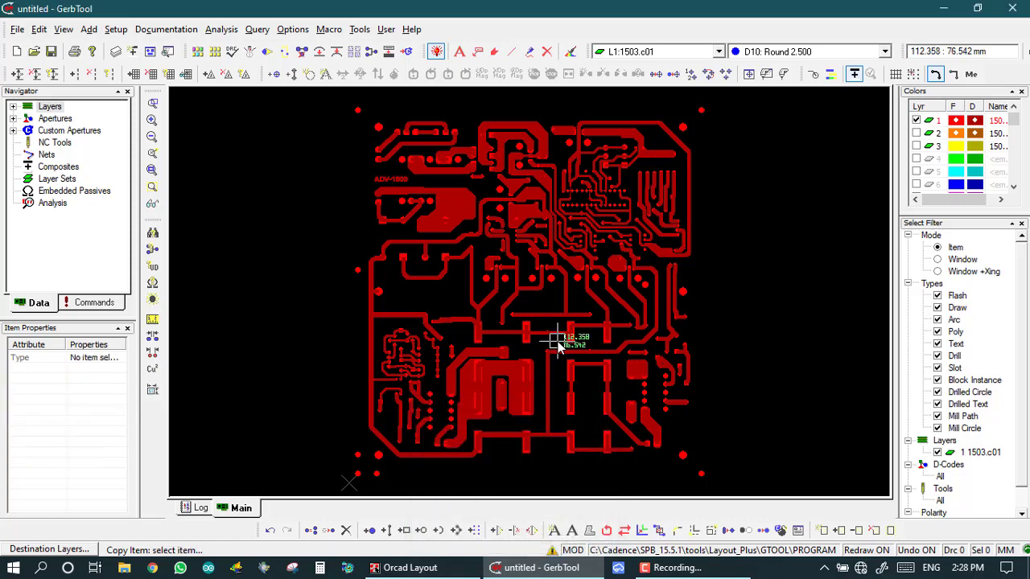
{"action": "left_click", "coordinate": [539, 226]}
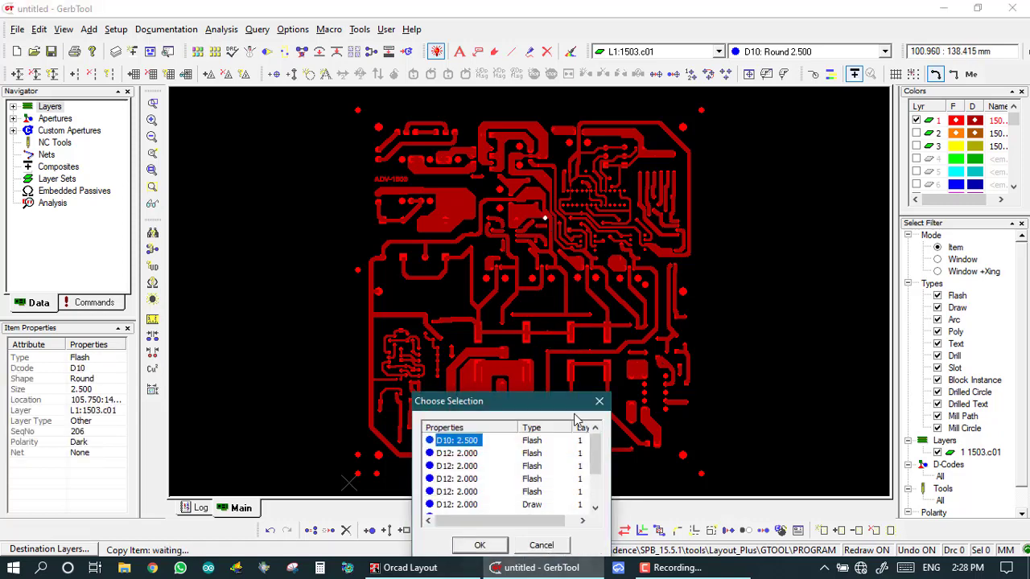
{"action": "left_click", "coordinate": [599, 401]}
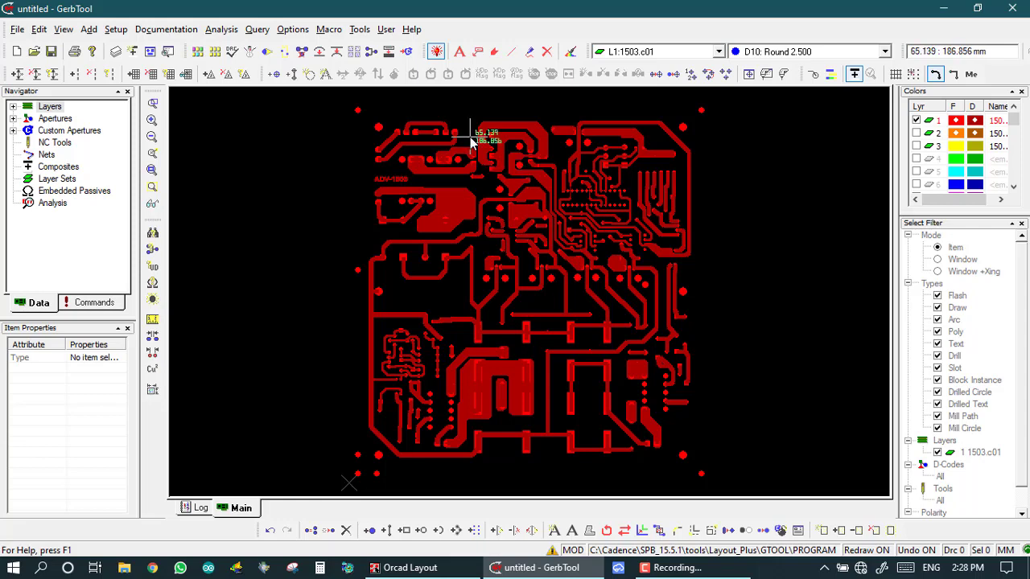
- Preview the raster polygon and the two D35 1.200 draws offered for copying at the C-shaped copper trace, then cancel the choice
{"action": "left_click_drag", "start_coordinate": [470, 137], "coordinate": [624, 240]}
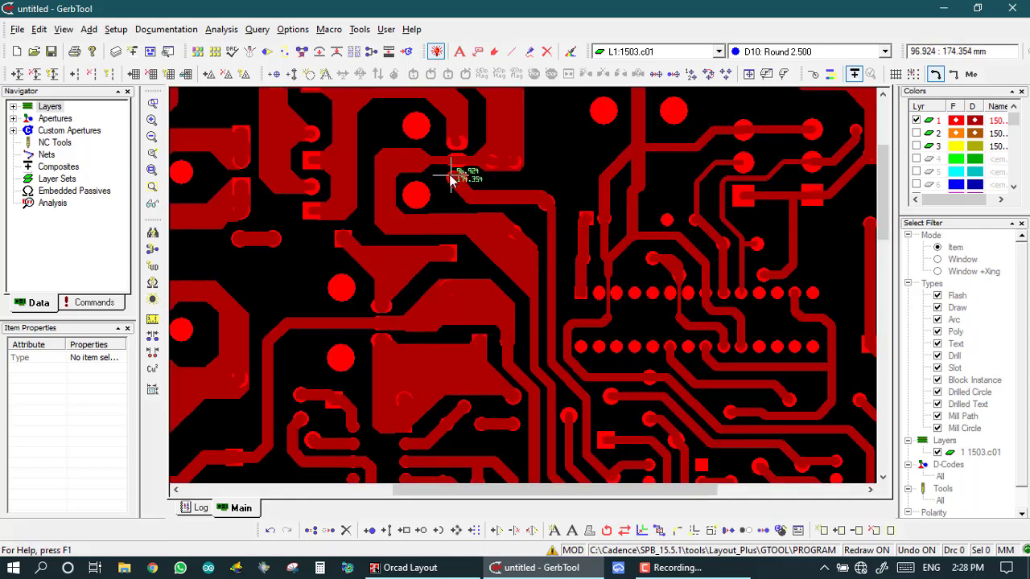
{"action": "left_click", "coordinate": [327, 531]}
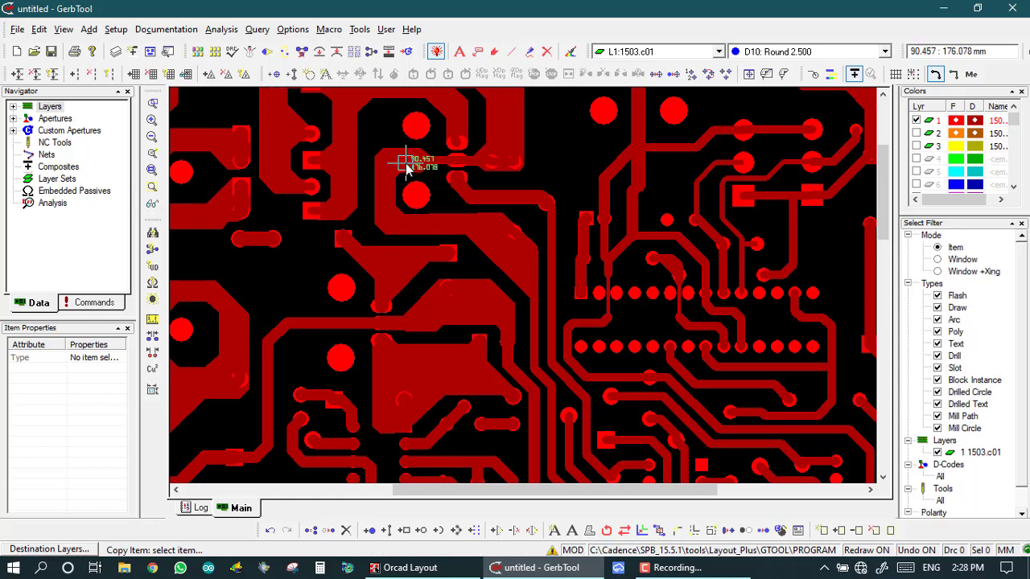
{"action": "left_click", "coordinate": [406, 167]}
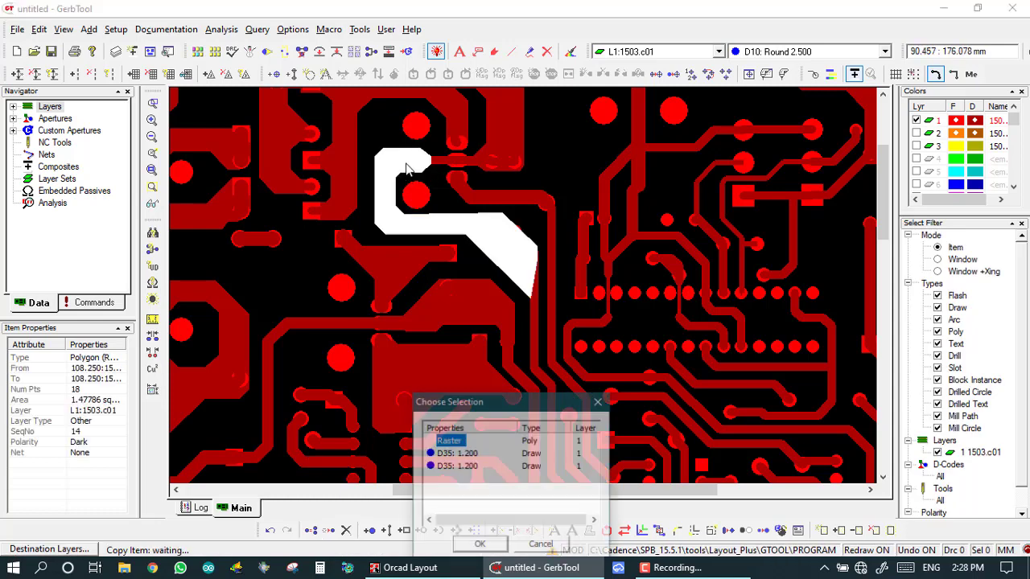
{"action": "left_click", "coordinate": [456, 453]}
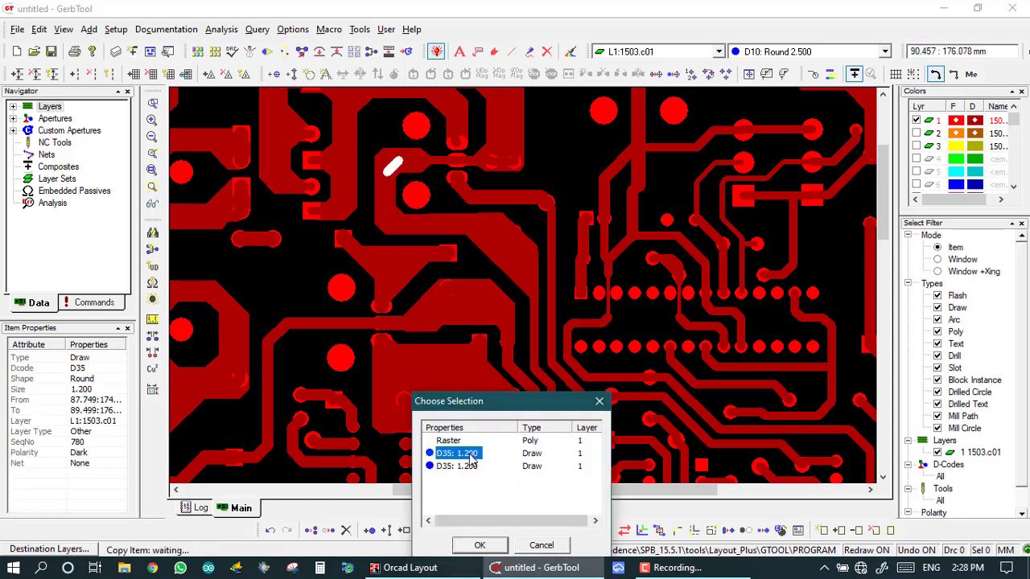
{"action": "left_click", "coordinate": [470, 470]}
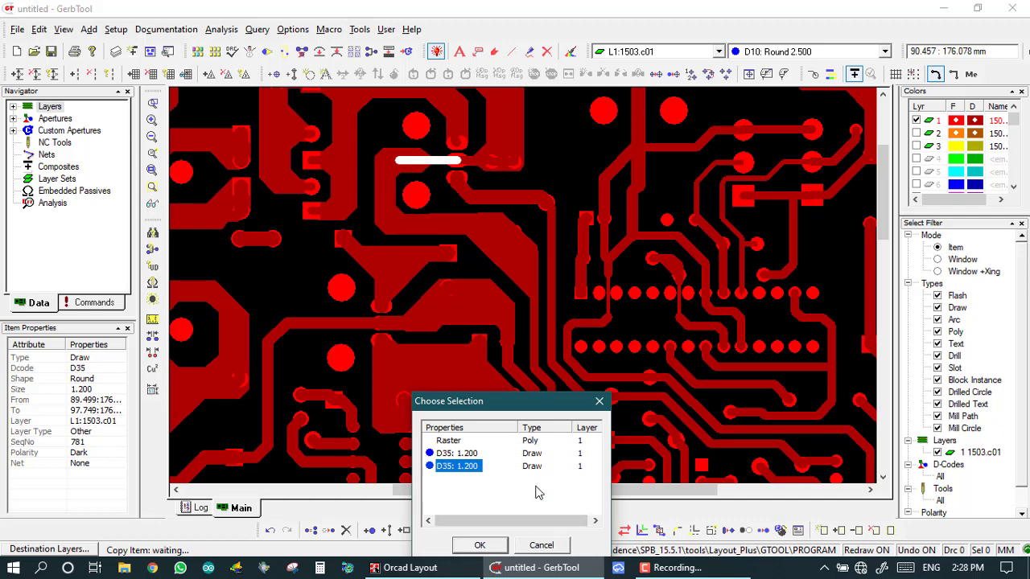
{"action": "left_click", "coordinate": [542, 547]}
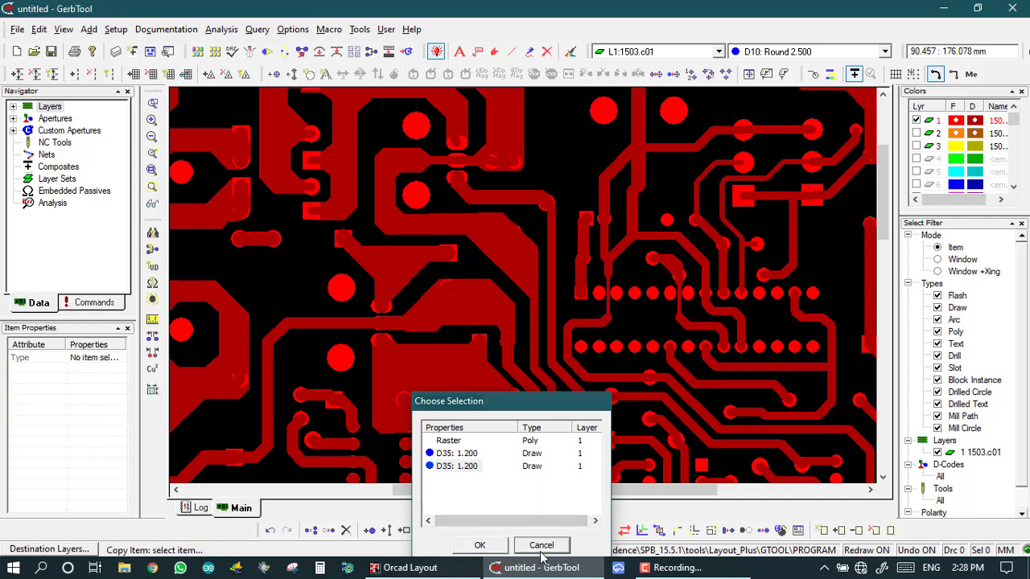
- Switch the selection mode to Window and try to copy the traces and pads around the two IC pad rows to the C-shaped copper area
{"action": "left_click", "coordinate": [938, 259]}
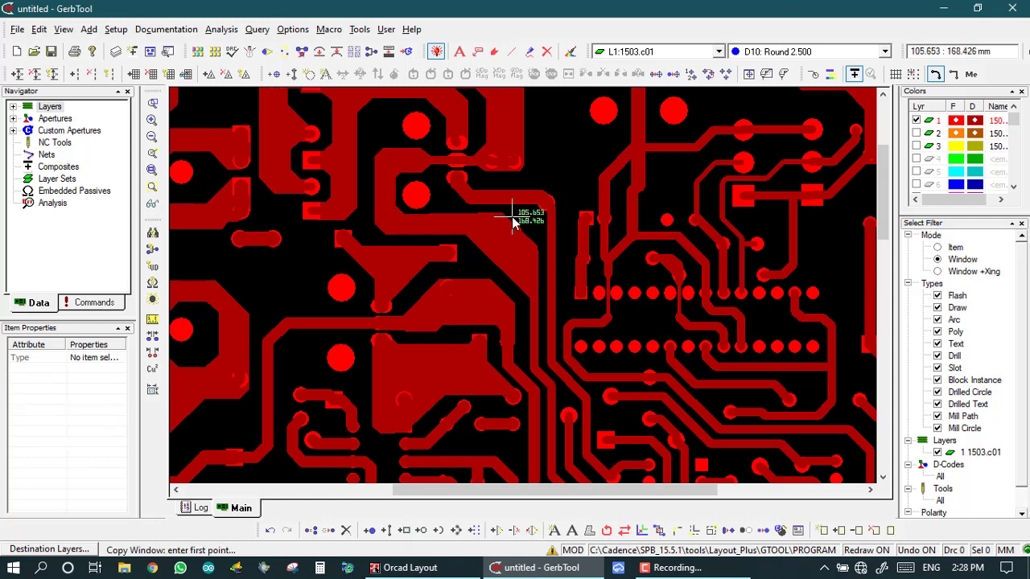
{"action": "left_click", "coordinate": [544, 174]}
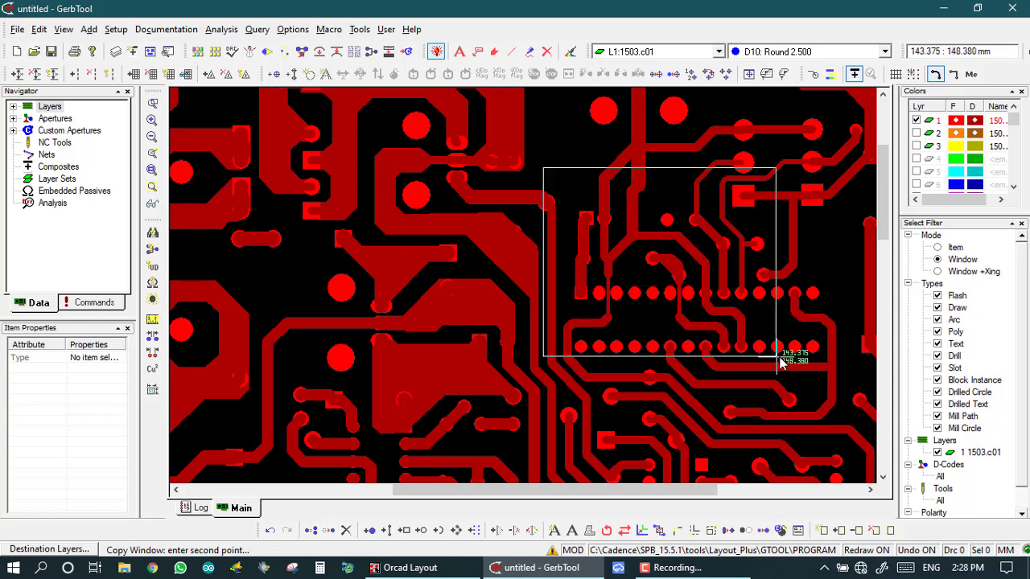
{"action": "left_click", "coordinate": [821, 375]}
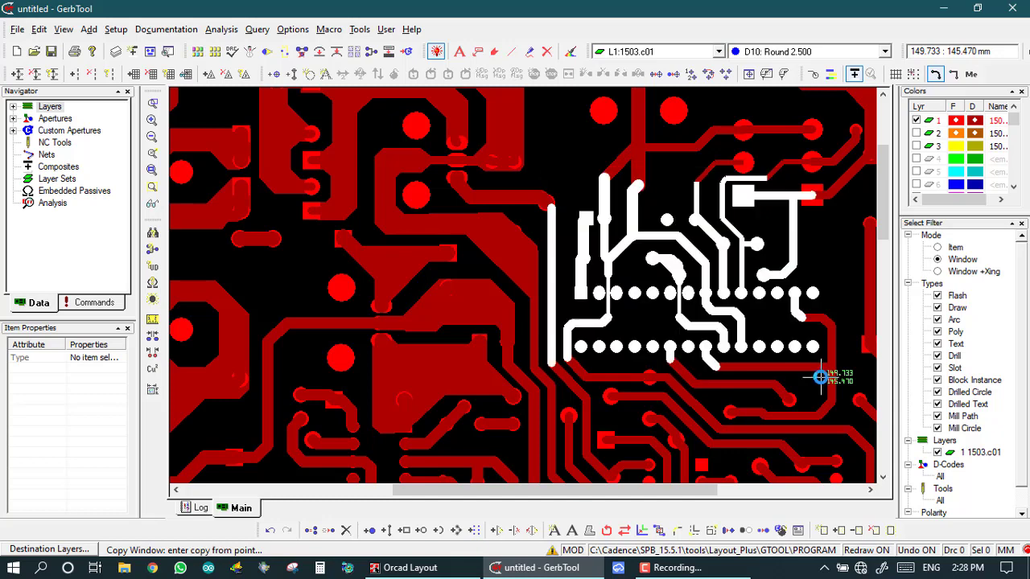
{"action": "left_click", "coordinate": [435, 187]}
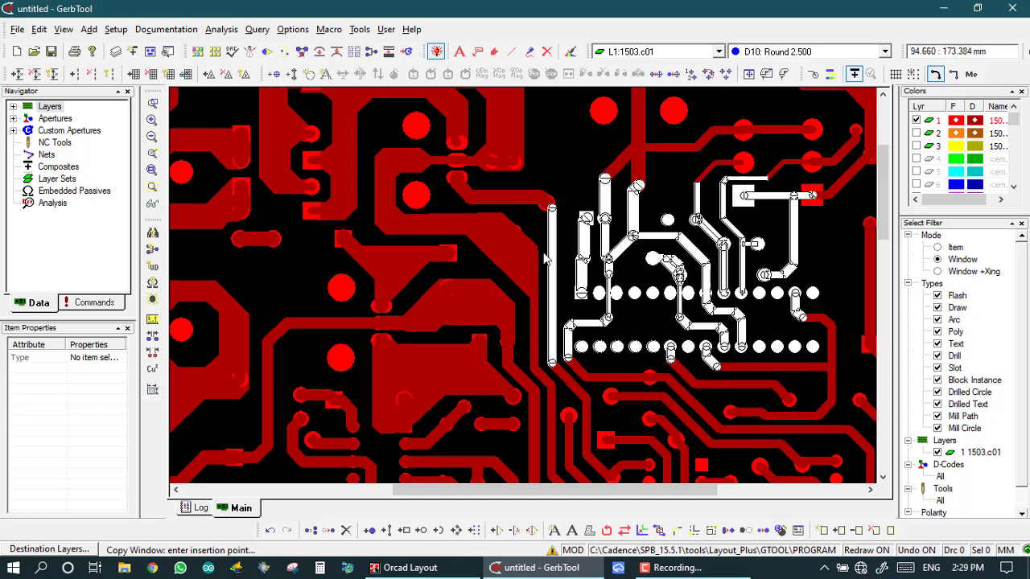
{"action": "left_click", "coordinate": [390, 187]}
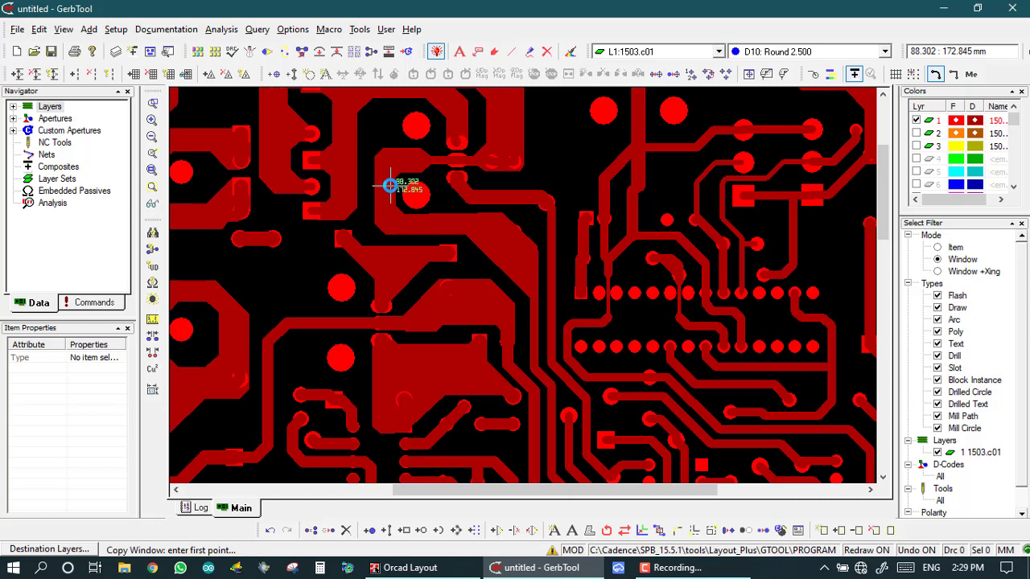
{"action": "left_click", "coordinate": [390, 187]}
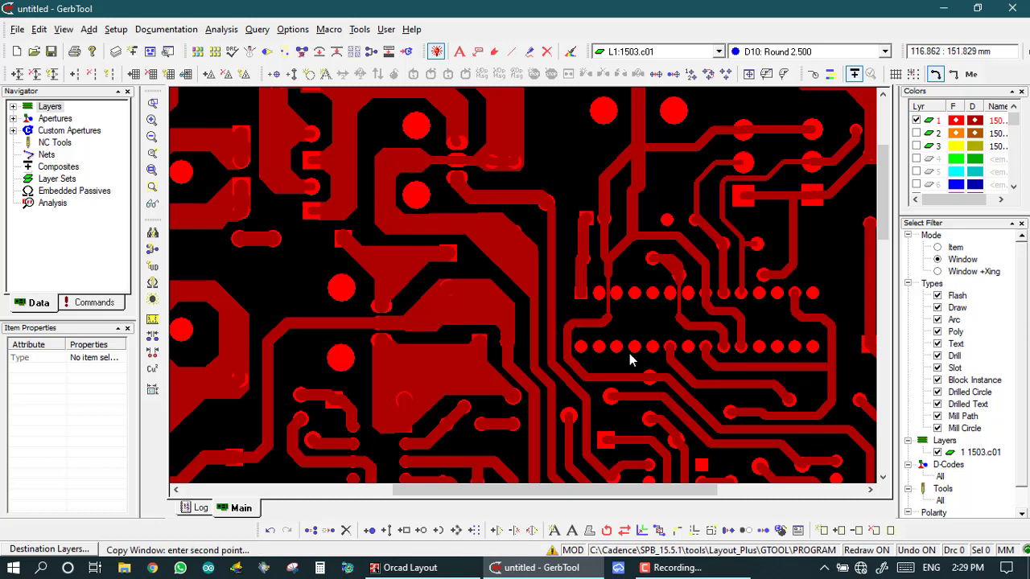
- Try to copy the window-selected traces and pads around the IC pad rows to a nearby insertion point
{"action": "left_click", "coordinate": [699, 411]}
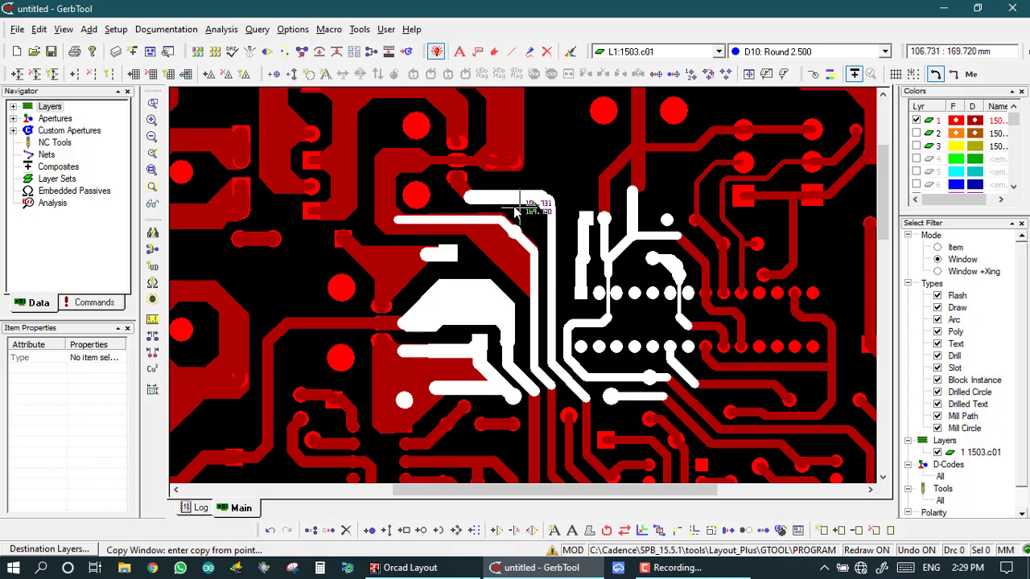
{"action": "left_click", "coordinate": [561, 161]}
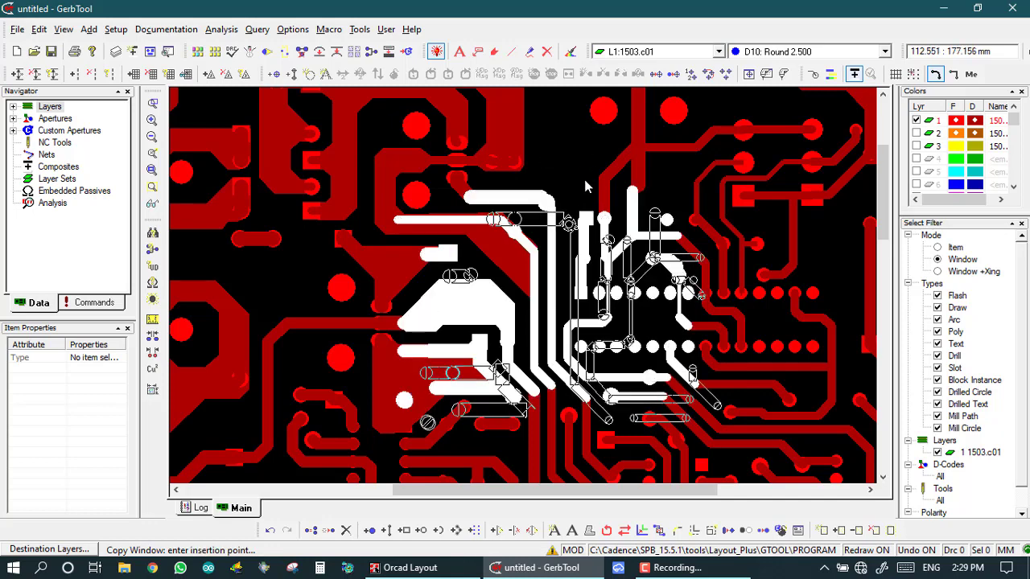
{"action": "left_click", "coordinate": [584, 178]}
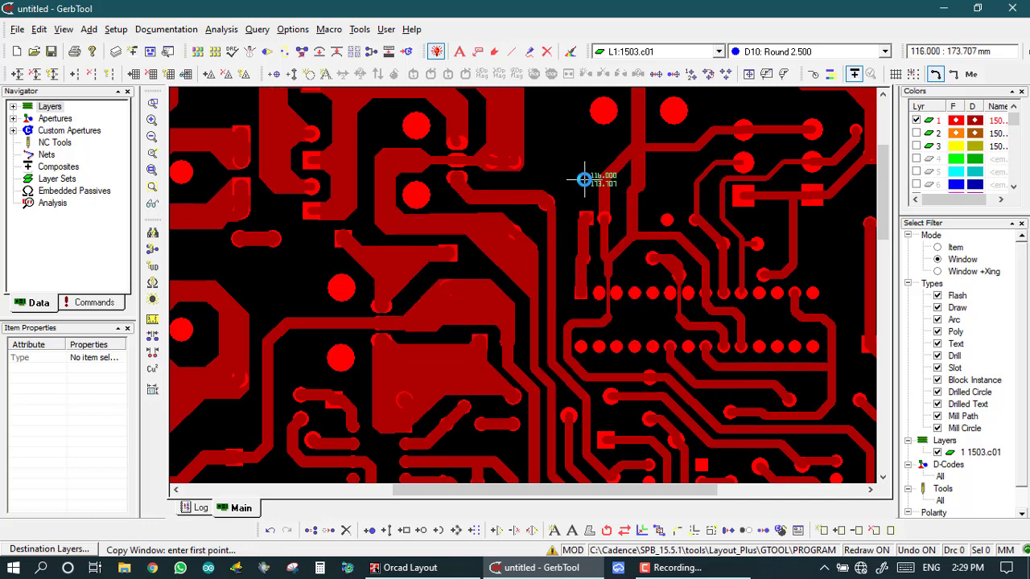
- Window-select the items at the board's lower-left corner for copying, then cancel the copy
{"action": "scroll", "coordinate": [584, 179], "scroll_direction": "down", "scroll_amount": 2}
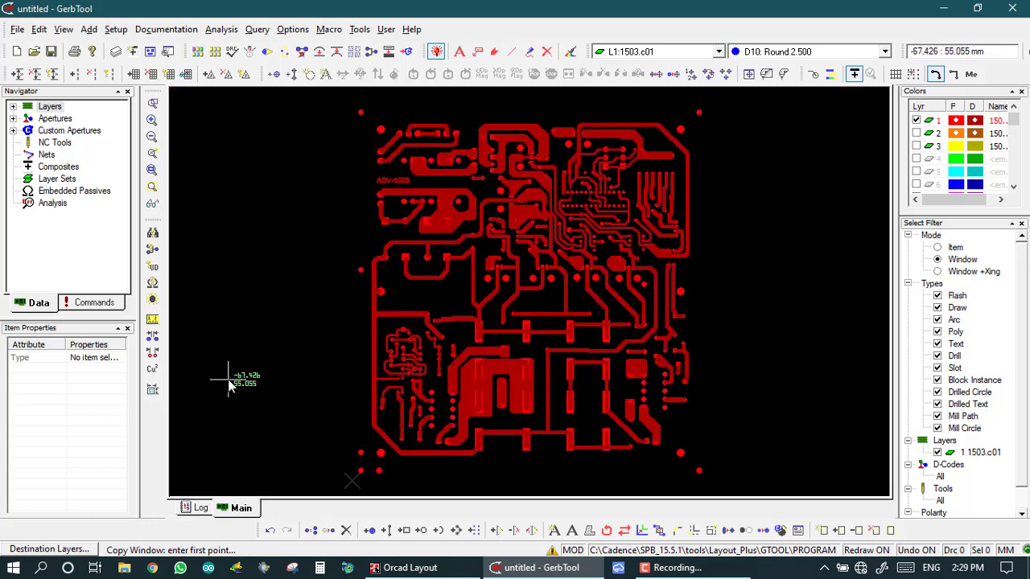
{"action": "left_click", "coordinate": [301, 404]}
{"action": "left_click", "coordinate": [412, 490]}
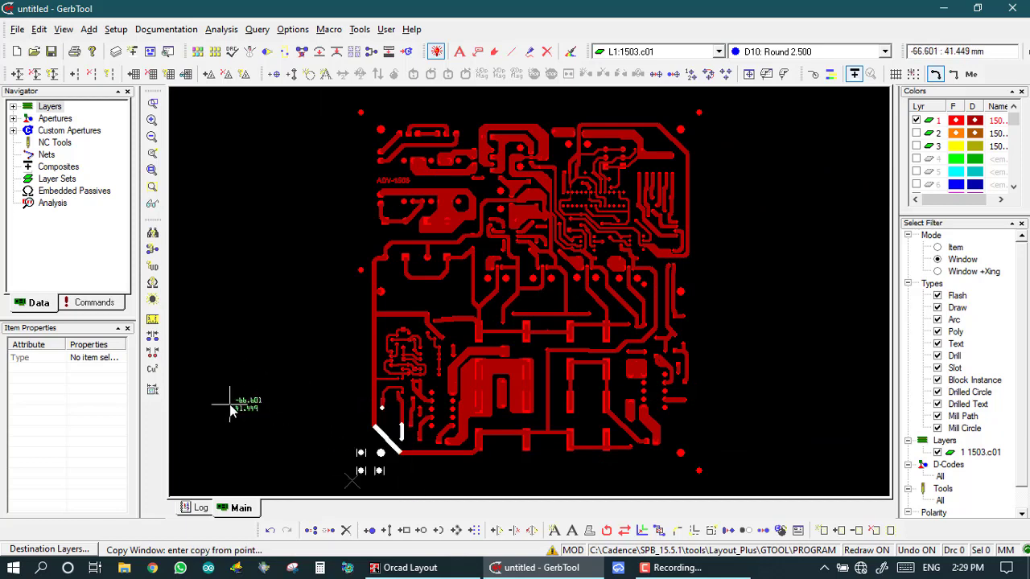
{"action": "key", "text": "Escape"}
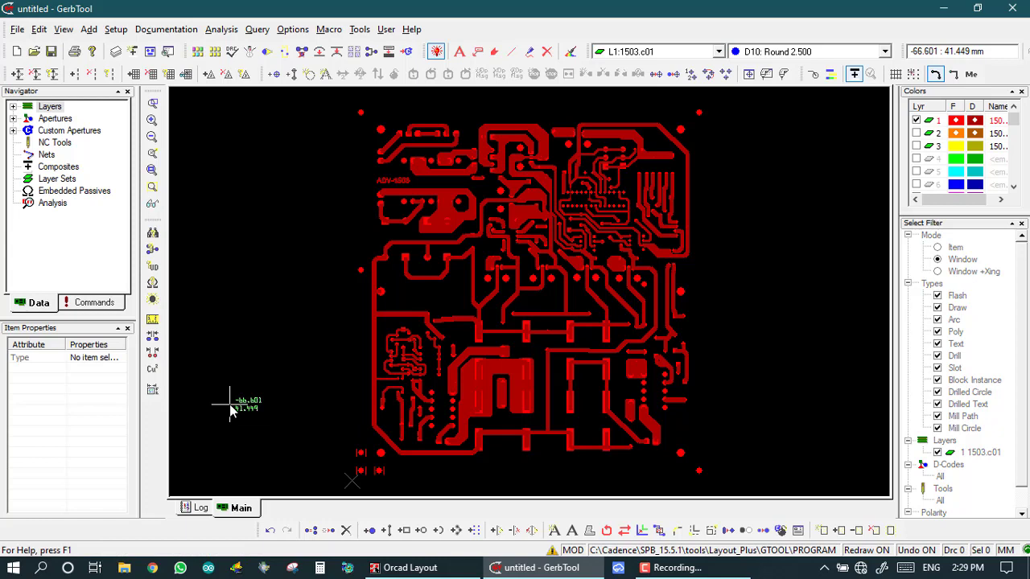
- Try a Window copy selection at the lower-left corner that encloses the lower framed pad and cuts through the one above it
{"action": "left_click", "coordinate": [327, 426]}
{"action": "left_click", "coordinate": [399, 480]}
{"action": "left_click", "coordinate": [399, 479]}
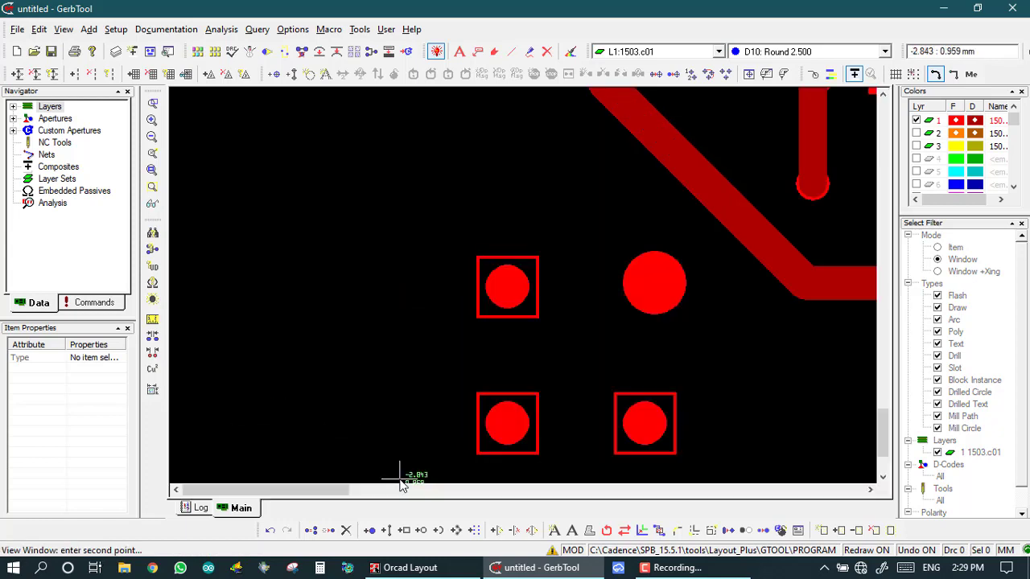
{"action": "left_click", "coordinate": [720, 205]}
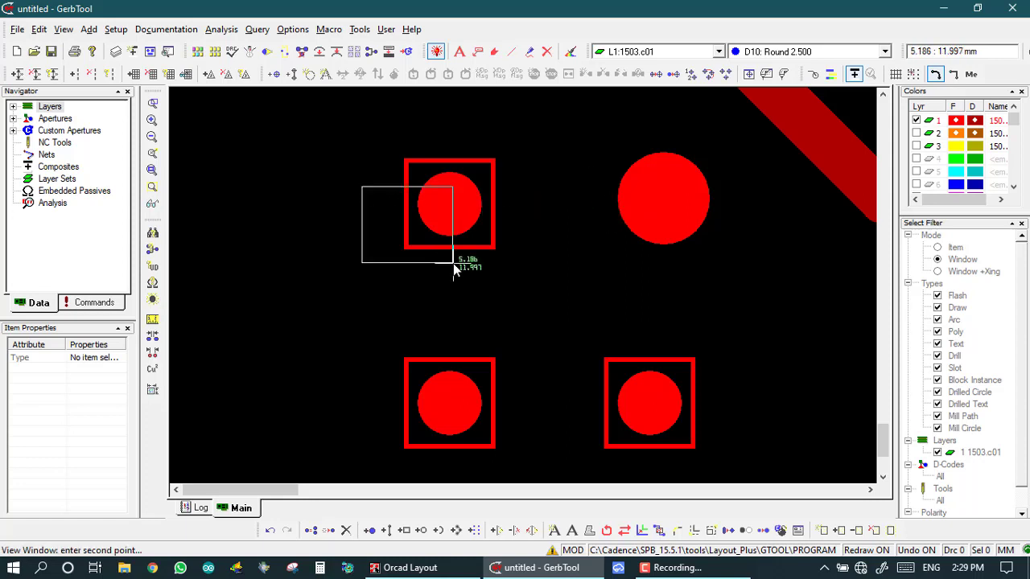
{"action": "left_click", "coordinate": [545, 470]}
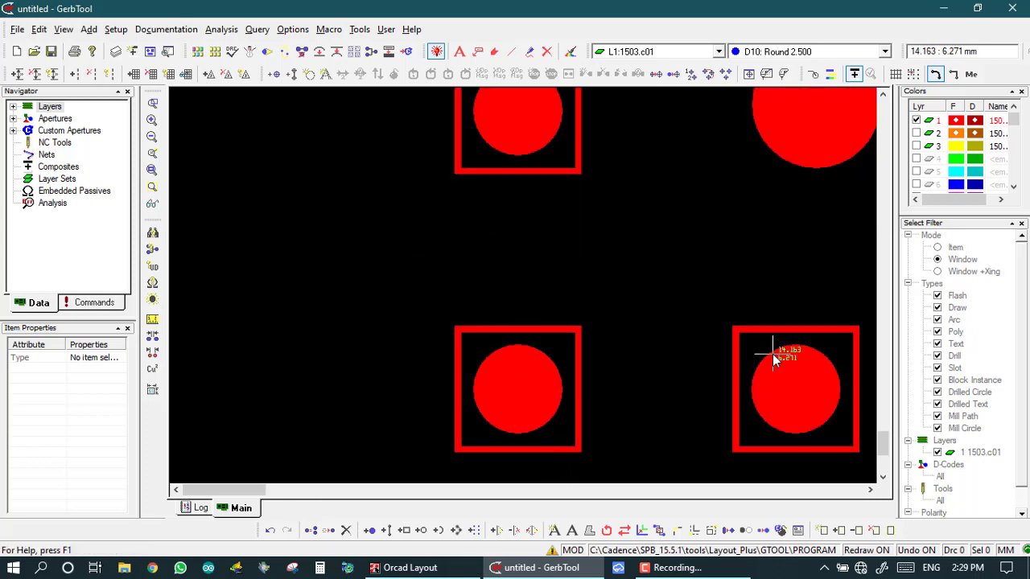
{"action": "left_click", "coordinate": [310, 530]}
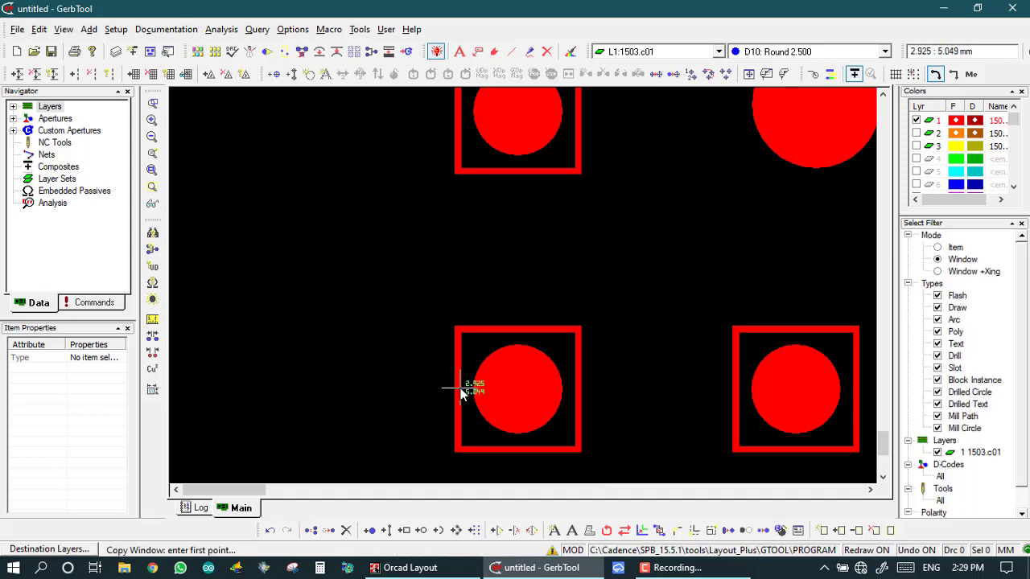
{"action": "scroll", "coordinate": [461, 392], "scroll_direction": "down", "scroll_amount": 1}
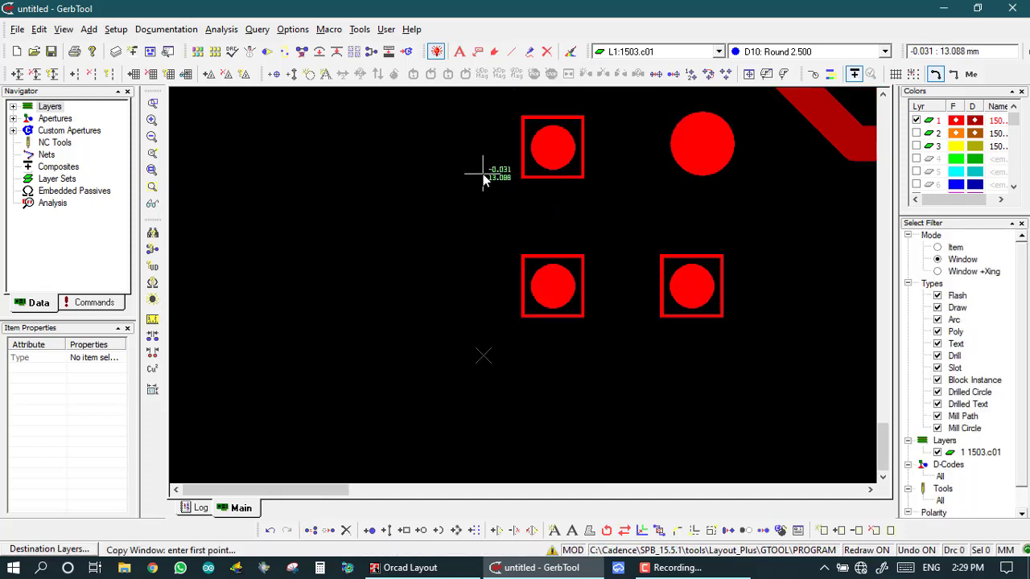
{"action": "left_click", "coordinate": [473, 142]}
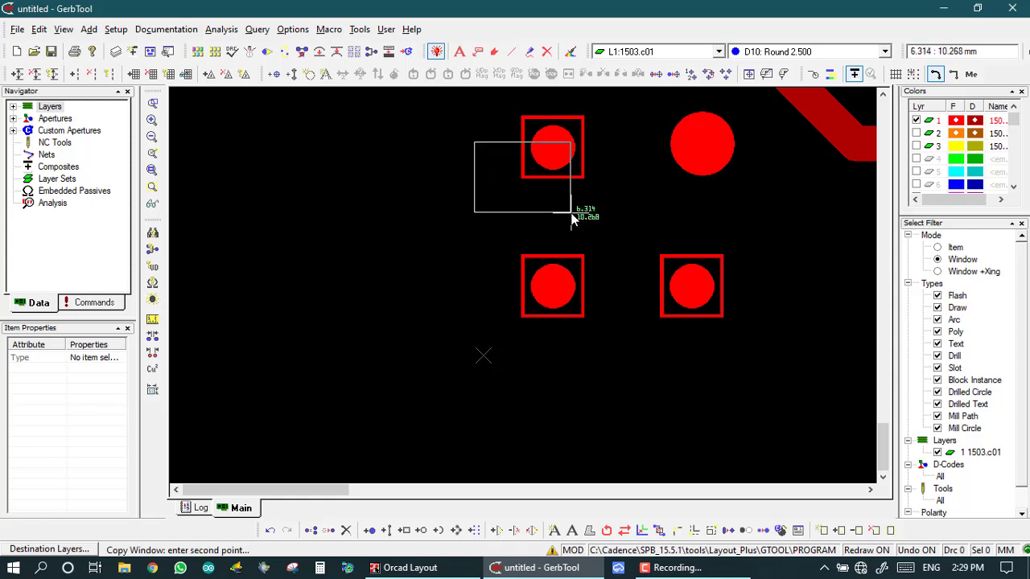
{"action": "left_click", "coordinate": [628, 341]}
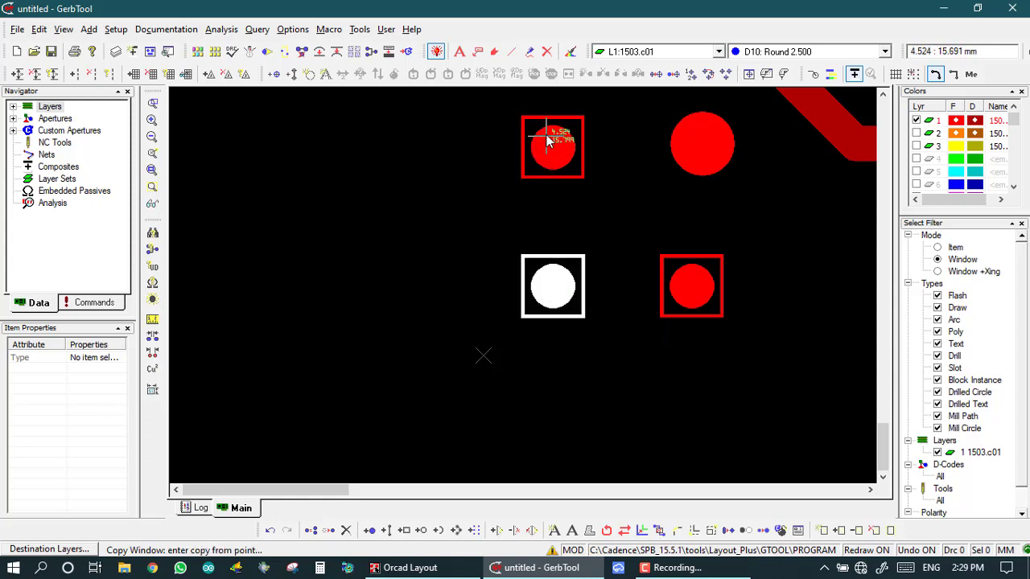
{"action": "left_click", "coordinate": [510, 145]}
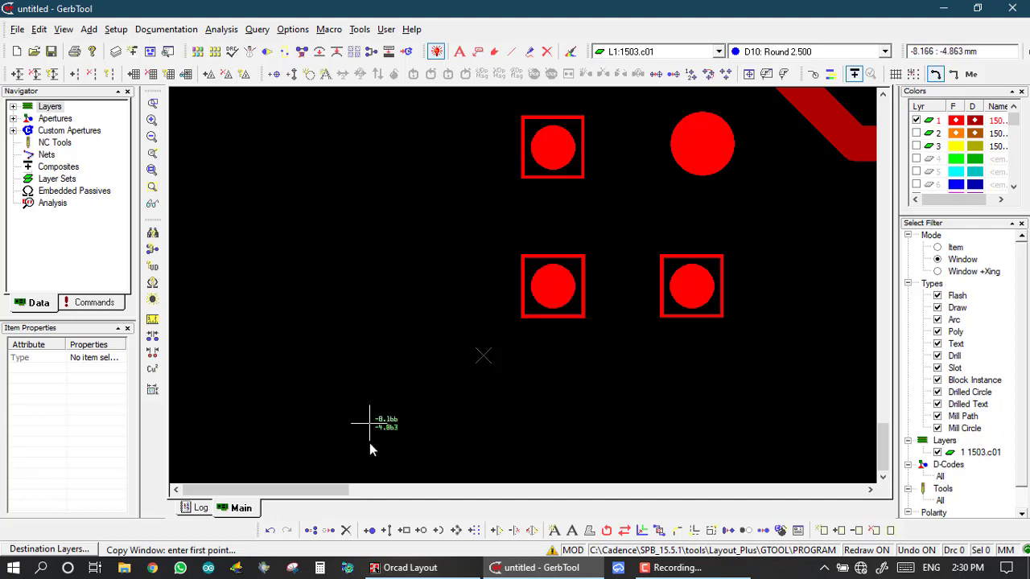
- Repeat the Window copy selection over the two vertically aligned framed pads, then cancel the Copy command
{"action": "left_click", "coordinate": [309, 531]}
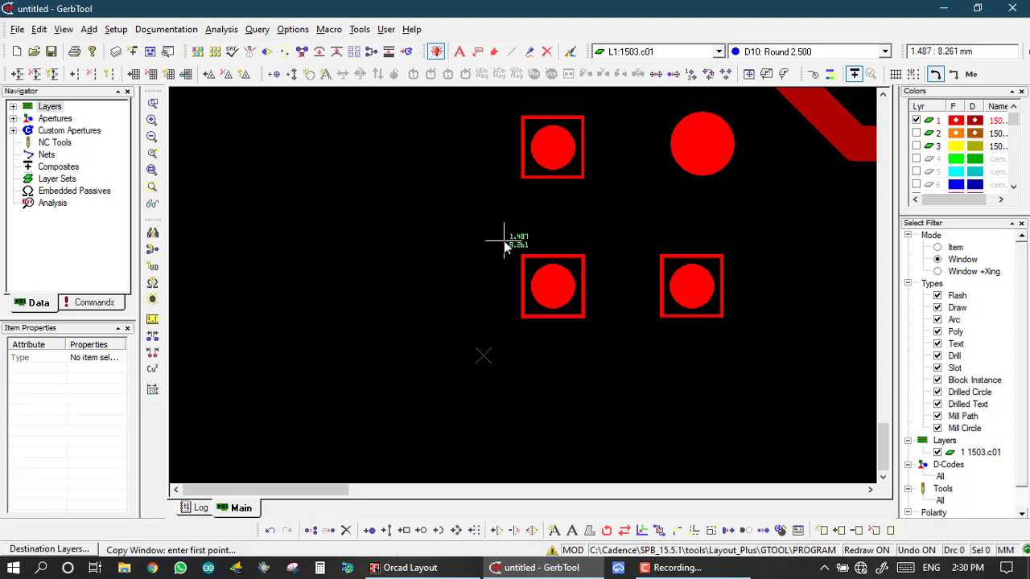
{"action": "left_click", "coordinate": [478, 148]}
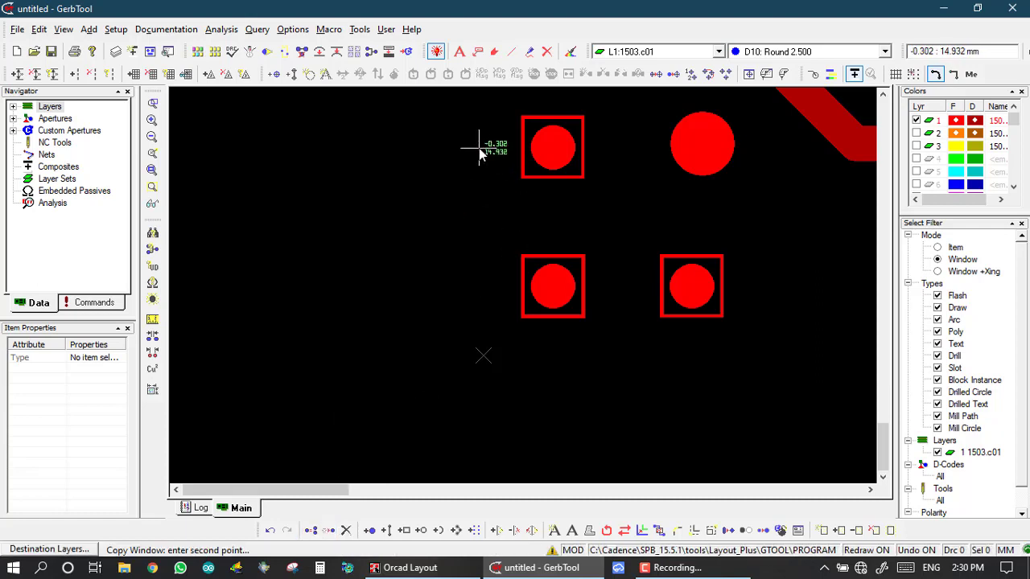
{"action": "left_click", "coordinate": [633, 350]}
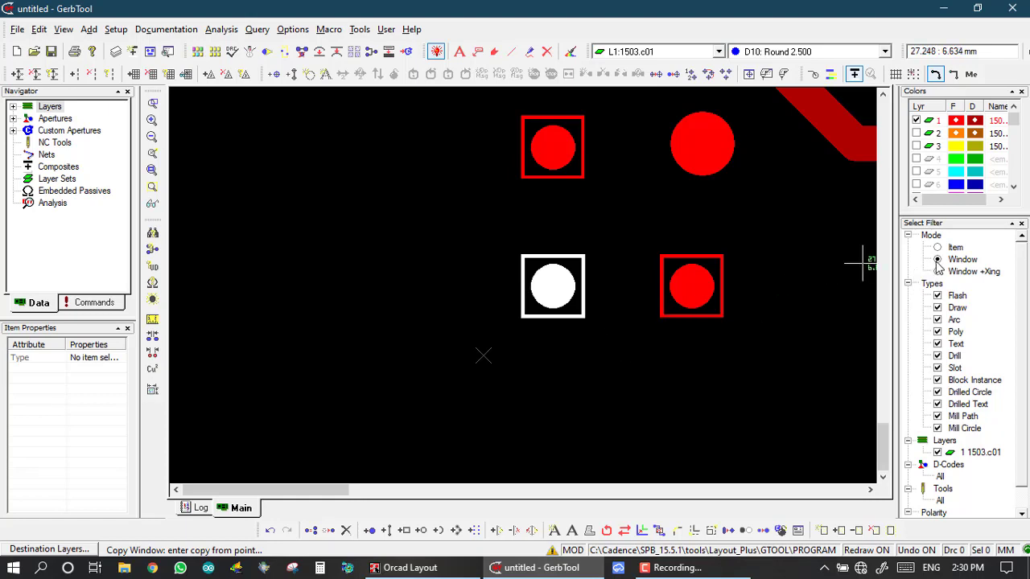
{"action": "key", "text": "Escape"}
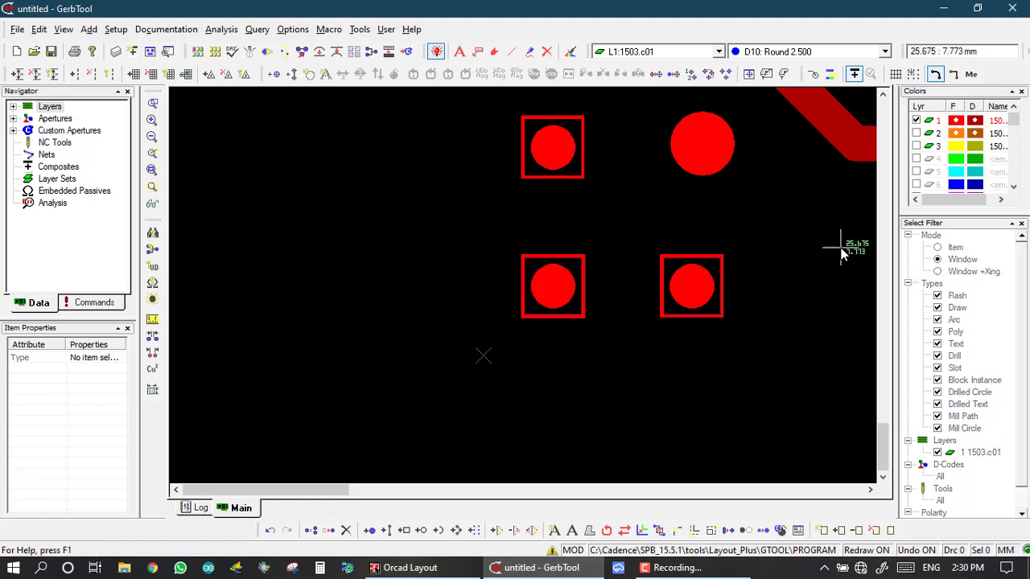
- Start the Move command, switch the selection mode to Window +Xing and window-select both vertically aligned framed pads, then drop the selection
{"action": "left_click", "coordinate": [328, 530]}
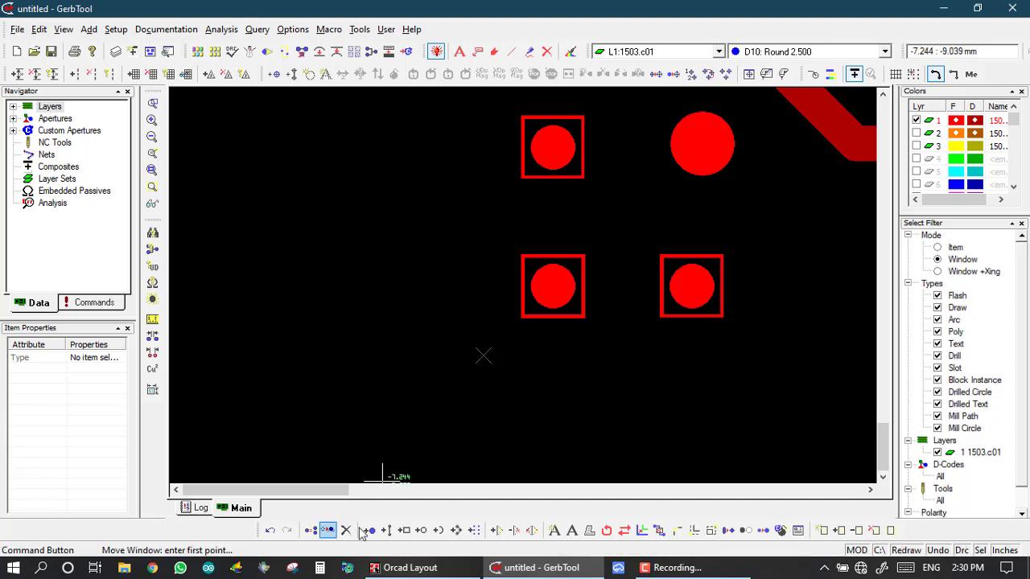
{"action": "left_click", "coordinate": [940, 273]}
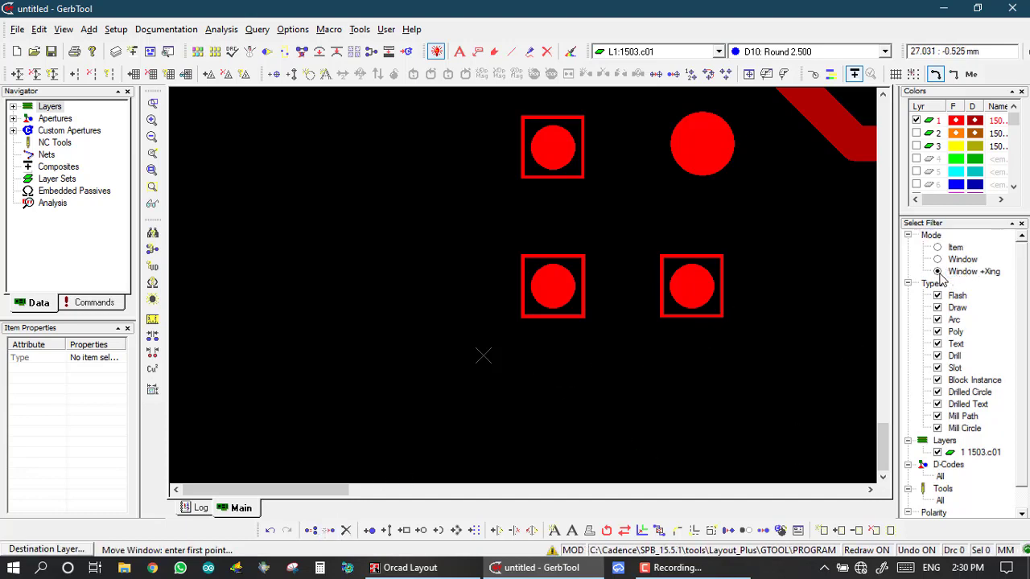
{"action": "left_click", "coordinate": [477, 143]}
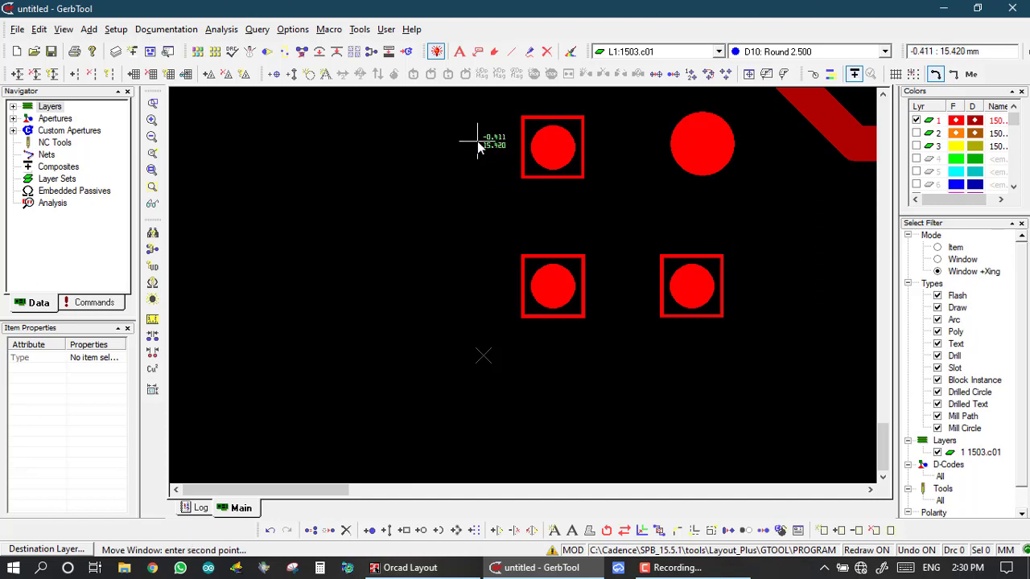
{"action": "left_click", "coordinate": [628, 354]}
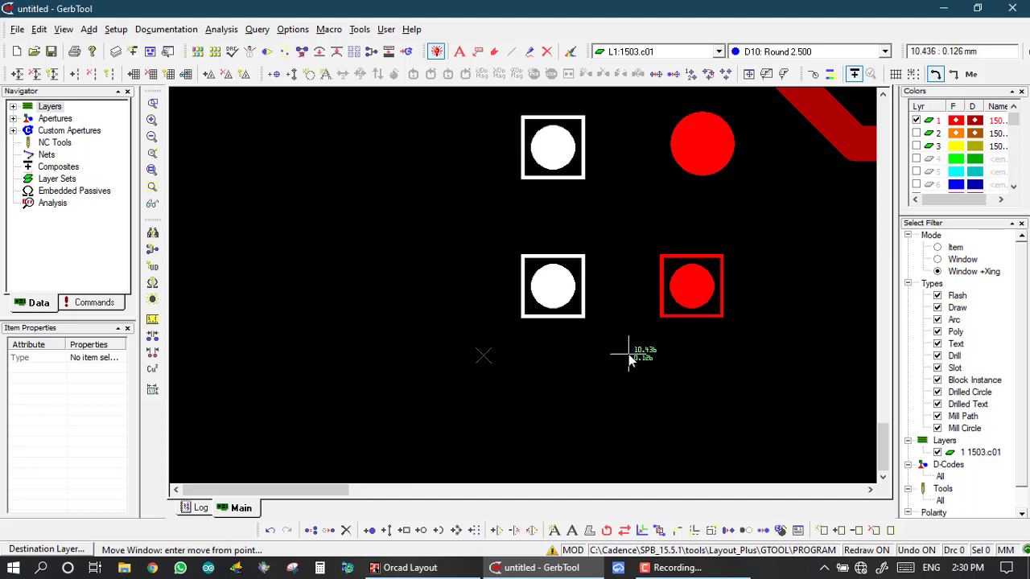
{"action": "left_click", "coordinate": [785, 300]}
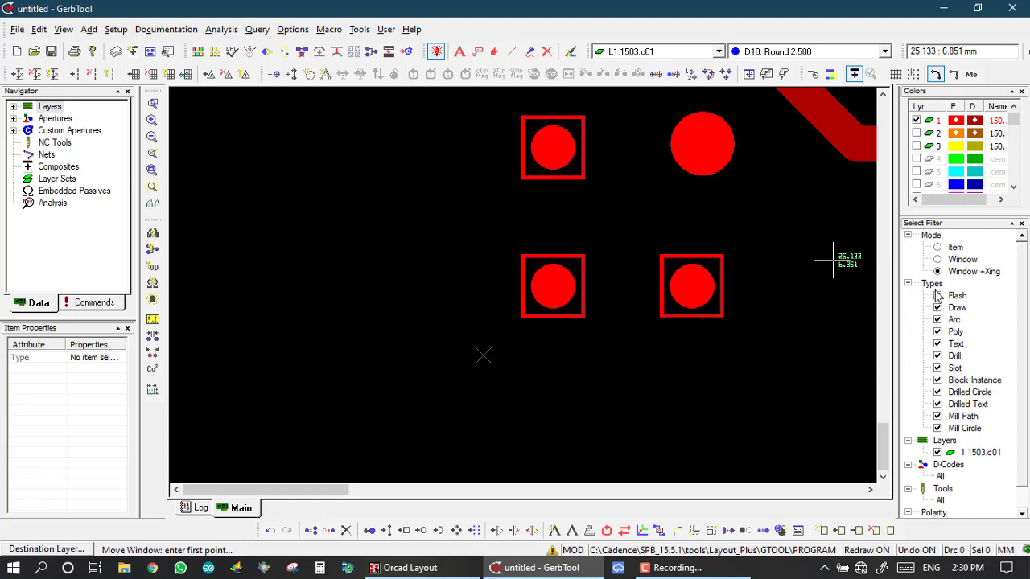
- Turn all item types off in the select filter and enable only Flash
{"action": "key", "text": "Home"}
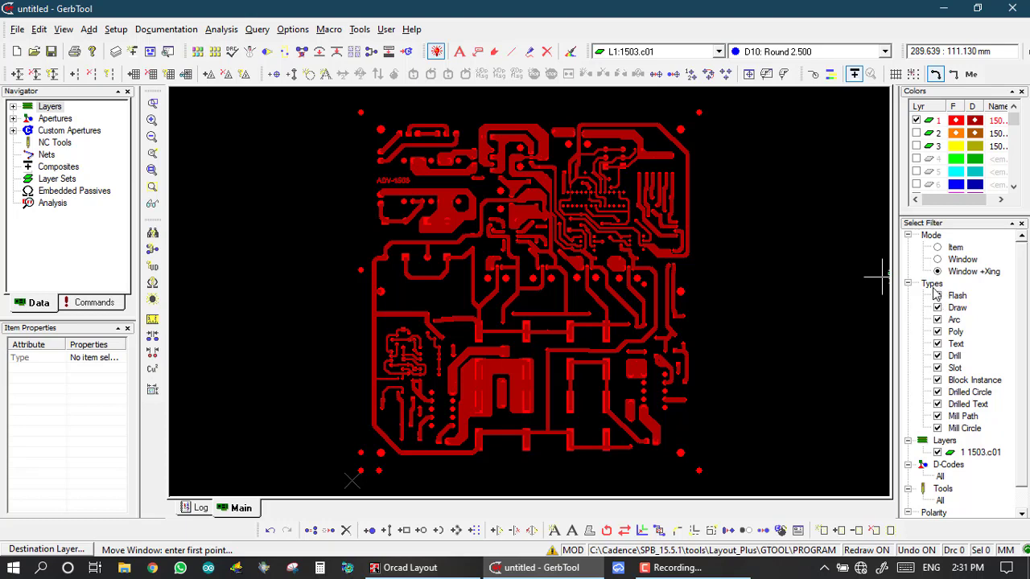
{"action": "right_click", "coordinate": [933, 288]}
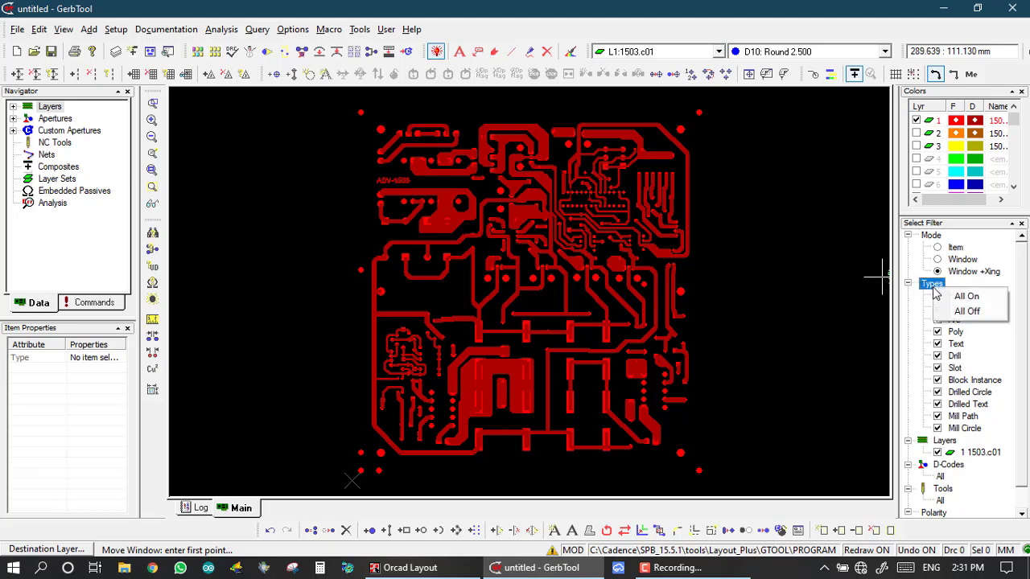
{"action": "left_click", "coordinate": [965, 311]}
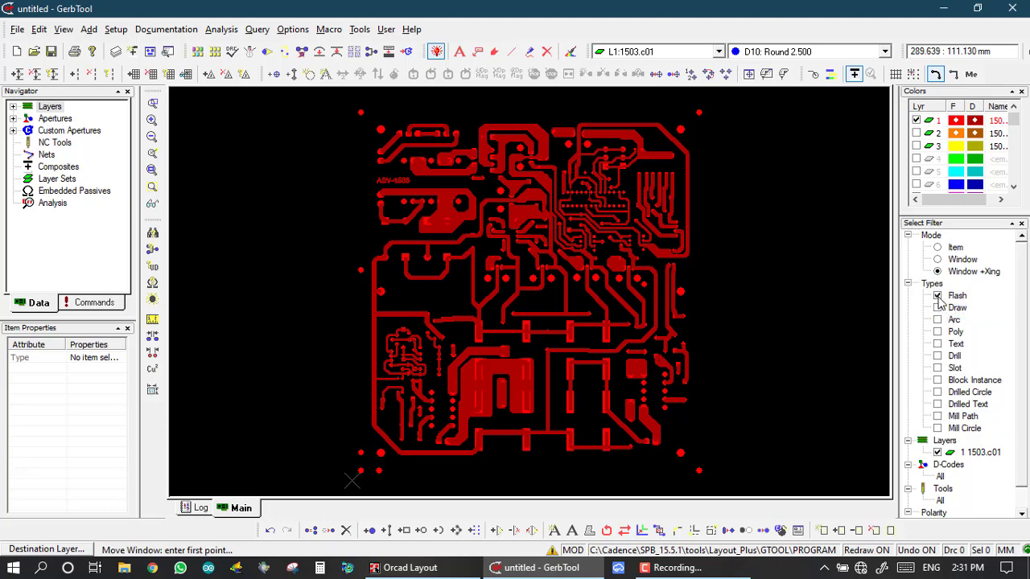
{"action": "left_click", "coordinate": [938, 296]}
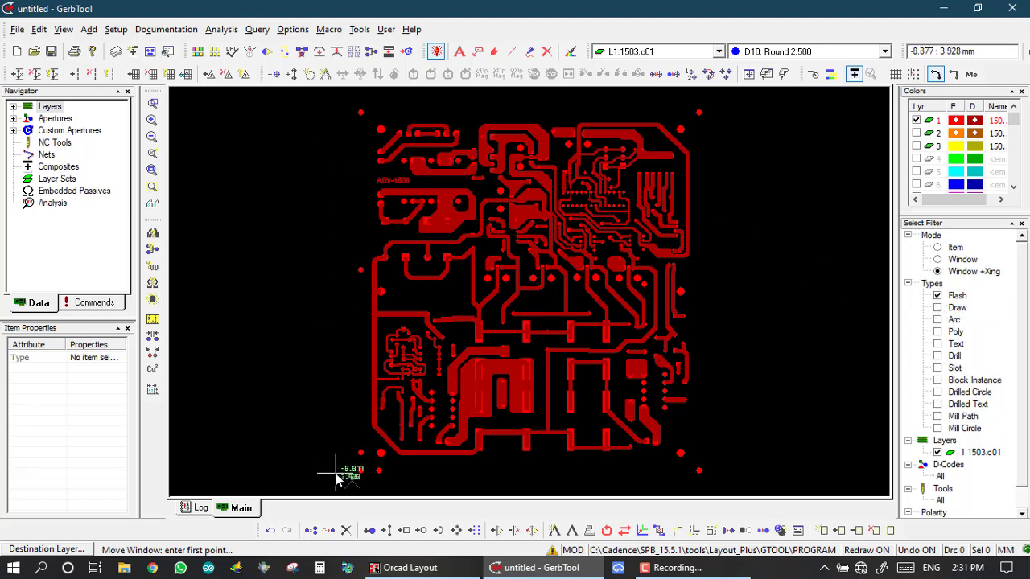
- Start the Copy command and window-select all flashes on the whole board, then drop the selection
{"action": "left_click", "coordinate": [312, 534]}
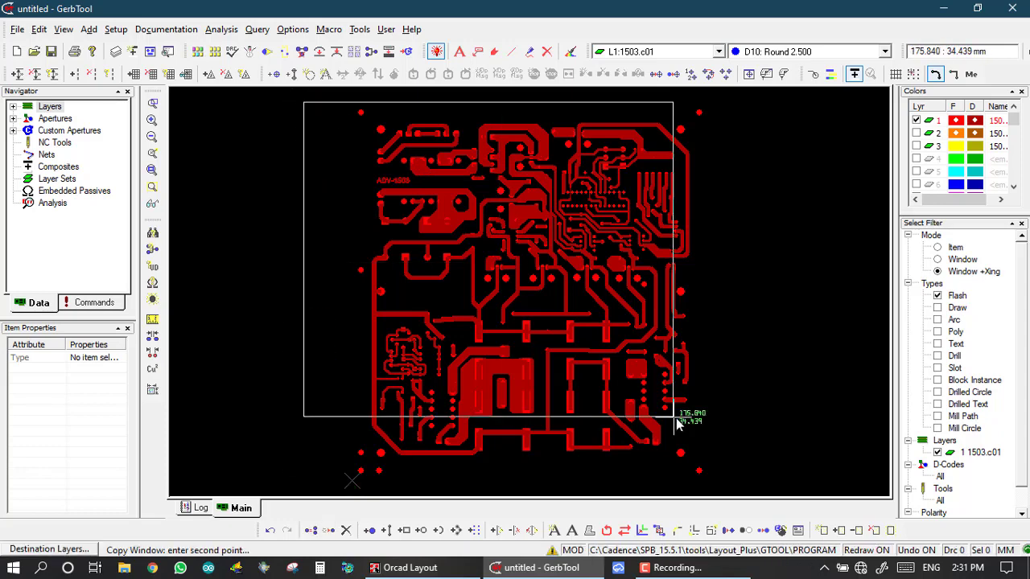
{"action": "left_click", "coordinate": [731, 481]}
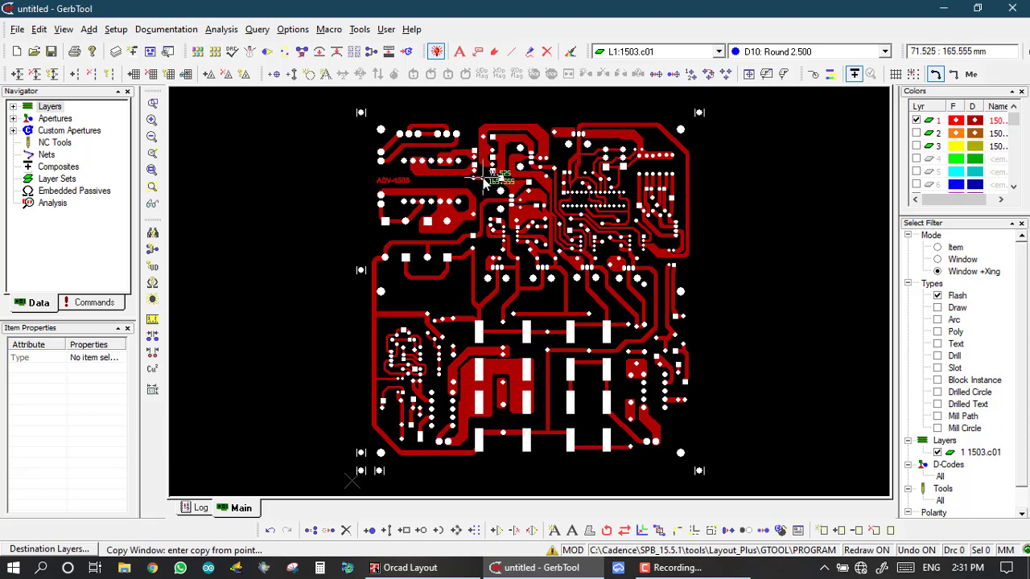
{"action": "left_click", "coordinate": [700, 290]}
{"action": "left_click", "coordinate": [729, 284]}
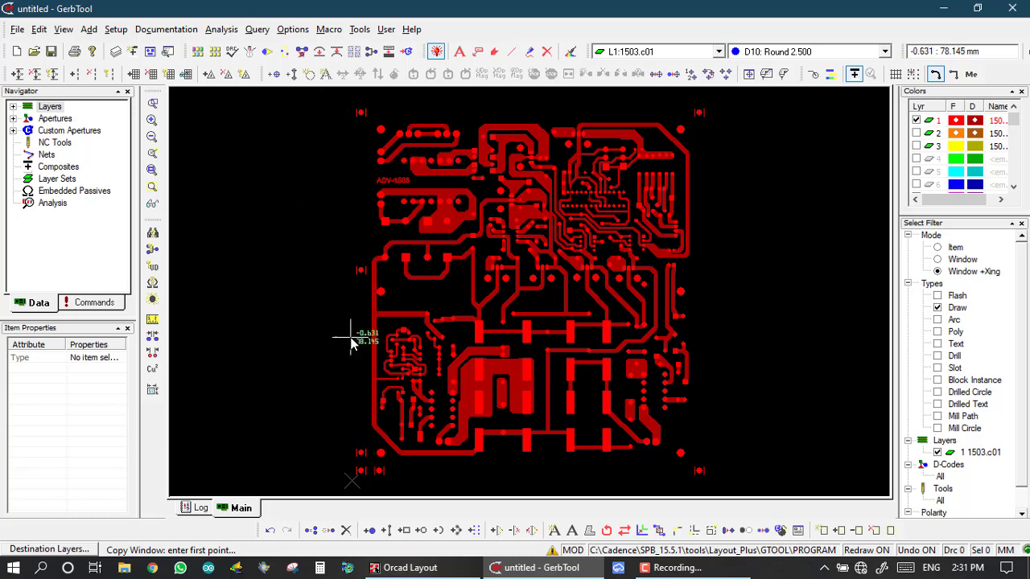
- With the filter limited to Draw, window-select all draws on the whole board for copying, then drop the selection
{"action": "left_click", "coordinate": [339, 93]}
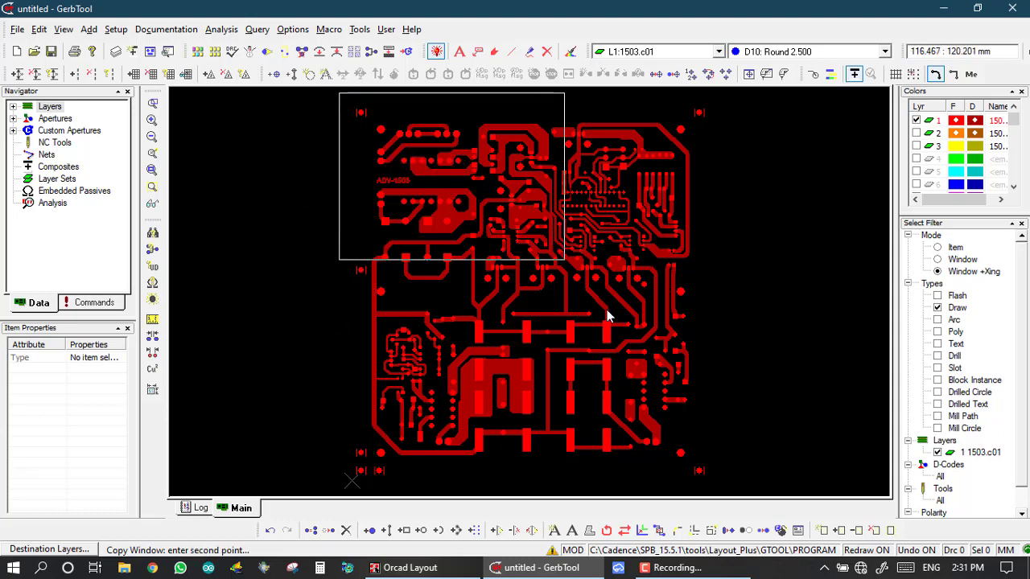
{"action": "left_click", "coordinate": [728, 491]}
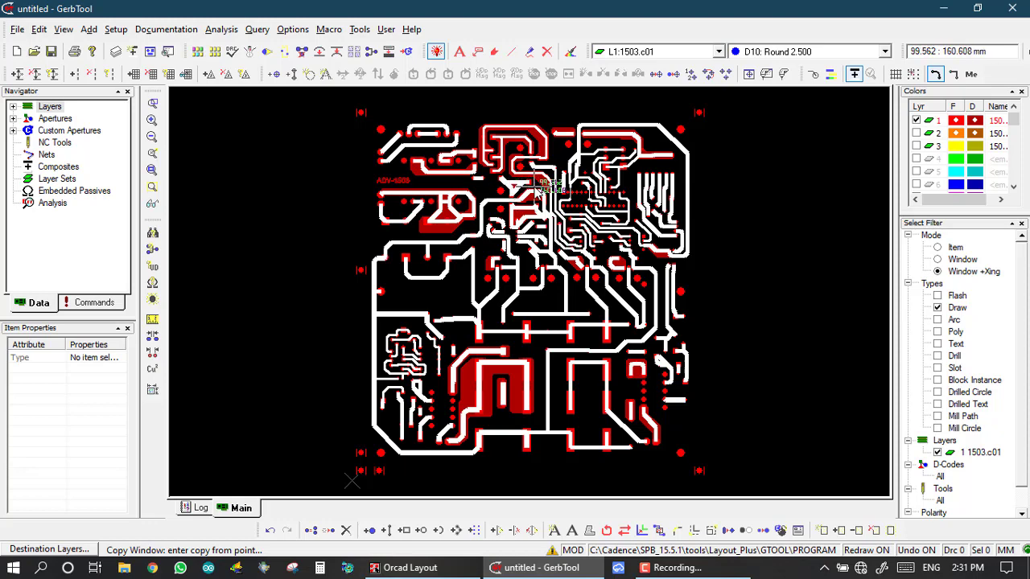
{"action": "left_click", "coordinate": [701, 249]}
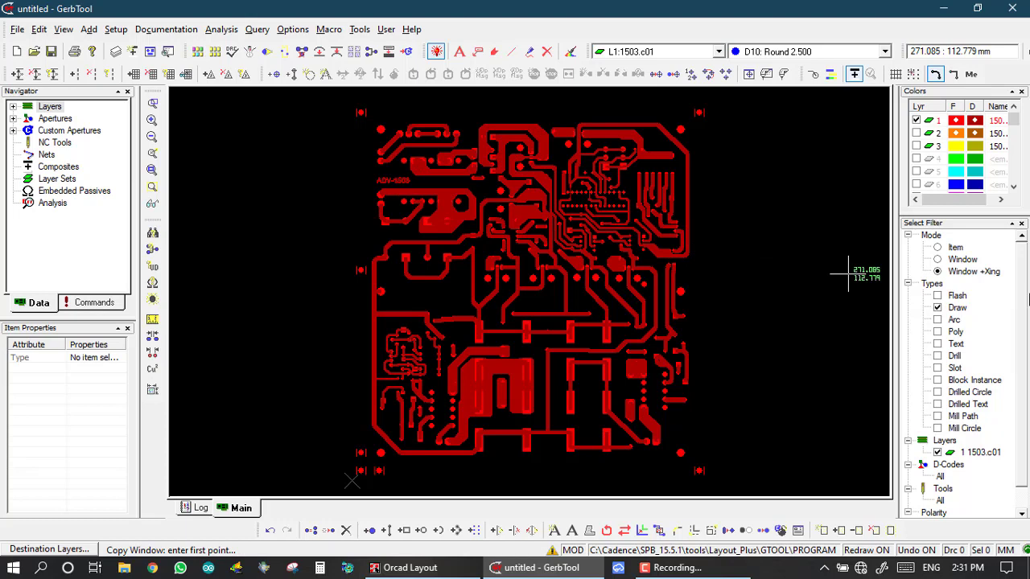
- Turn on the display of layers 2 and 3 alongside layer 1
{"action": "left_click_drag", "start_coordinate": [1025, 302], "coordinate": [1026, 322]}
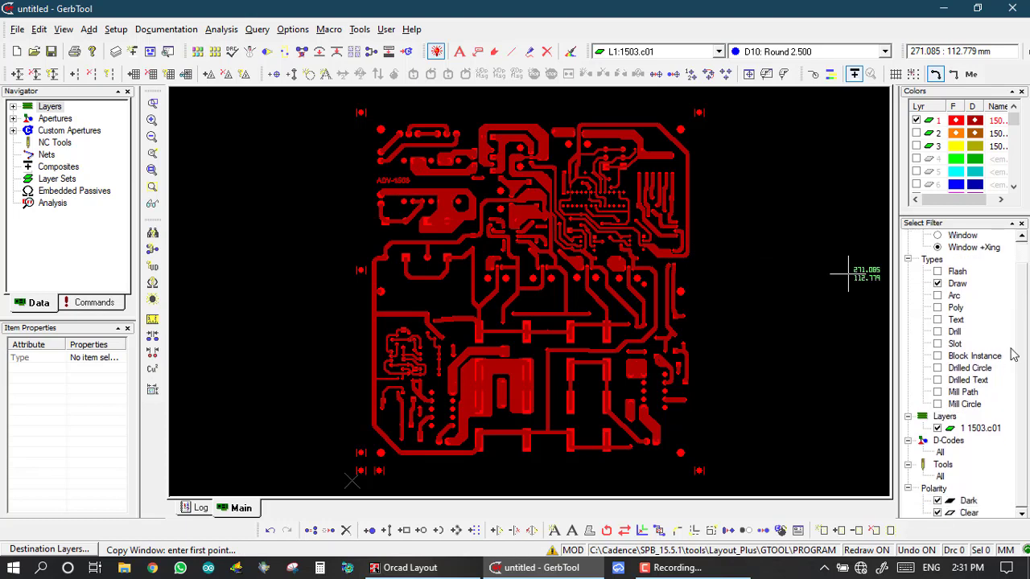
{"action": "left_click", "coordinate": [917, 133]}
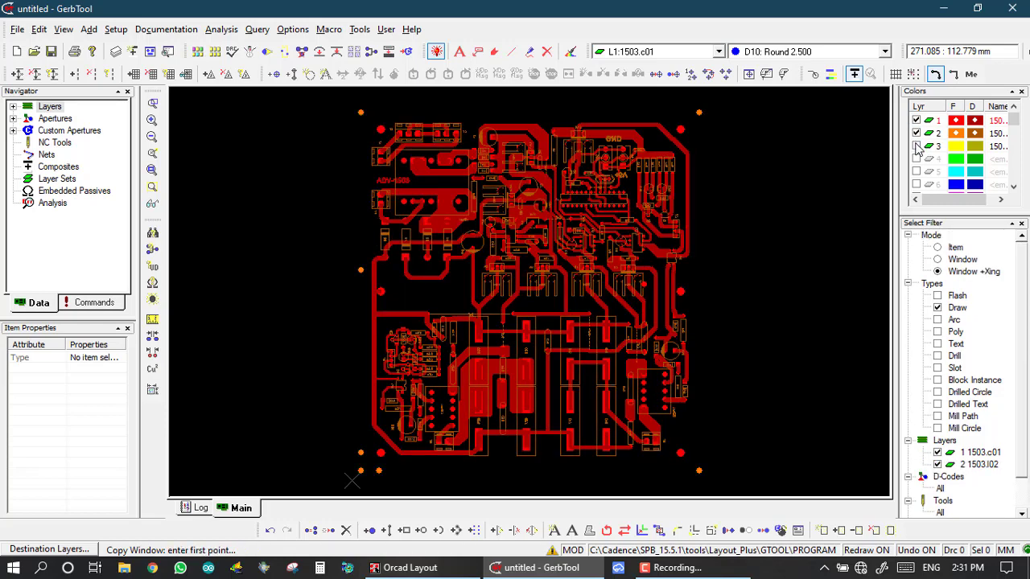
{"action": "left_click", "coordinate": [916, 146]}
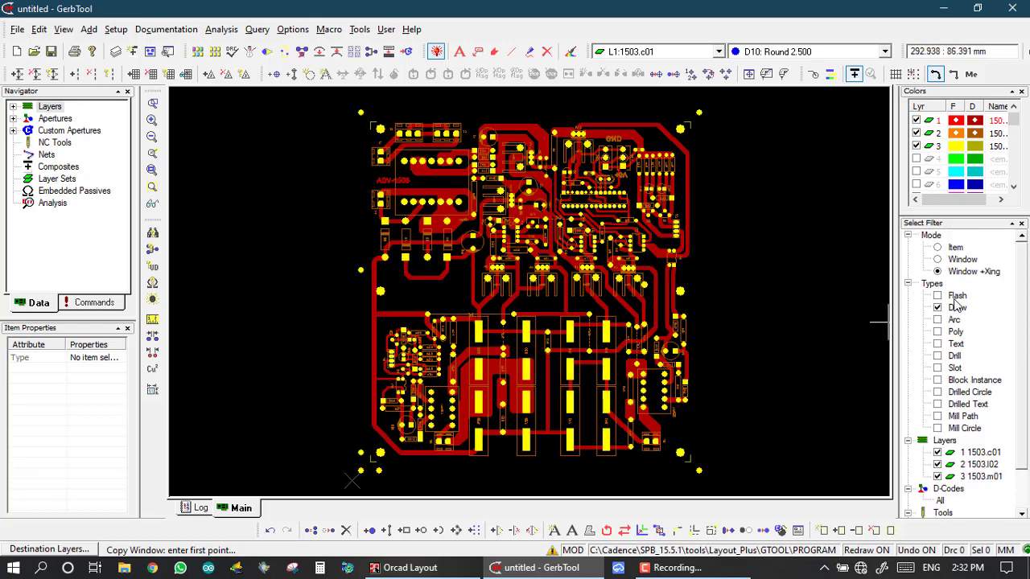
- Turn all item types on in the select filter and exclude layers 1503.l02 and 1503.m01 from selection
{"action": "right_click", "coordinate": [932, 286]}
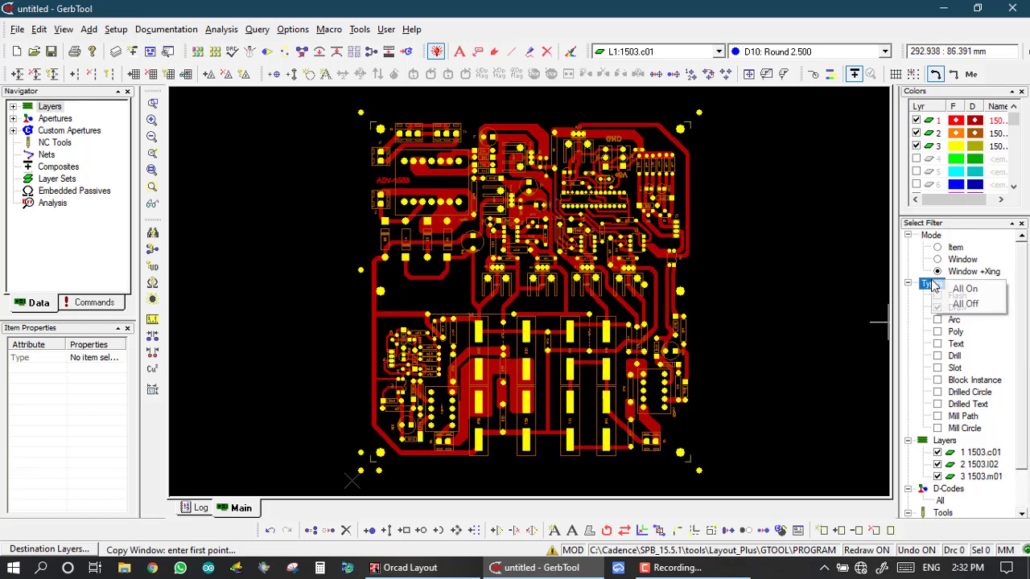
{"action": "left_click", "coordinate": [945, 291]}
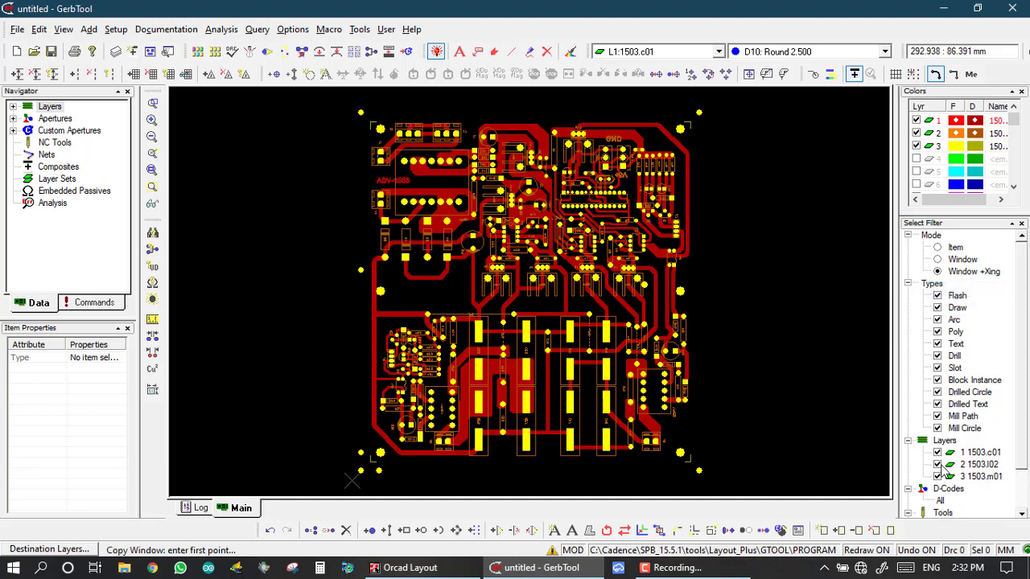
{"action": "left_click", "coordinate": [937, 465]}
{"action": "left_click", "coordinate": [938, 477]}
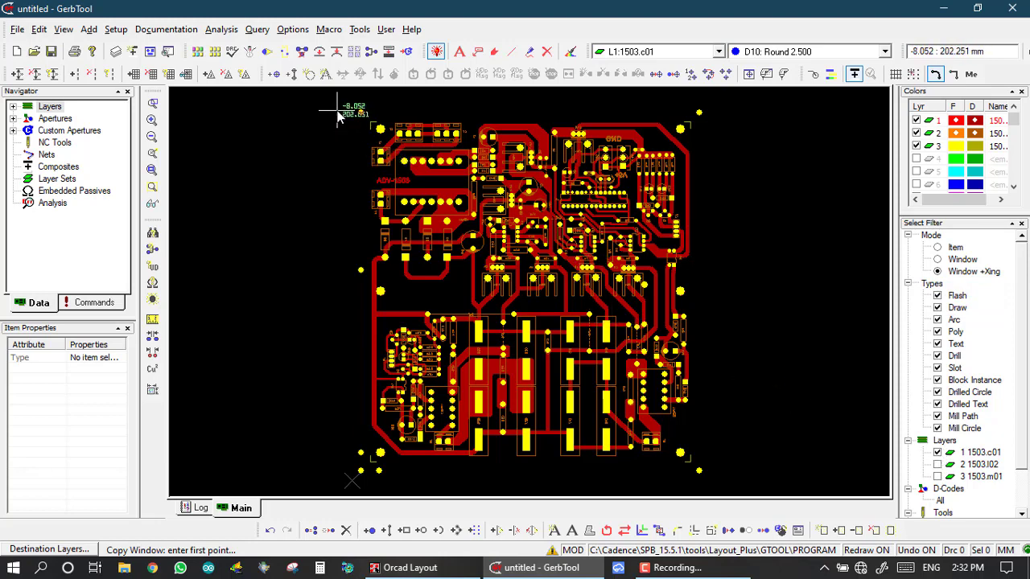
- Start the Move command and window-select the whole board with only layer 1503.c01 allowed, then drop the selection
{"action": "left_click", "coordinate": [327, 533]}
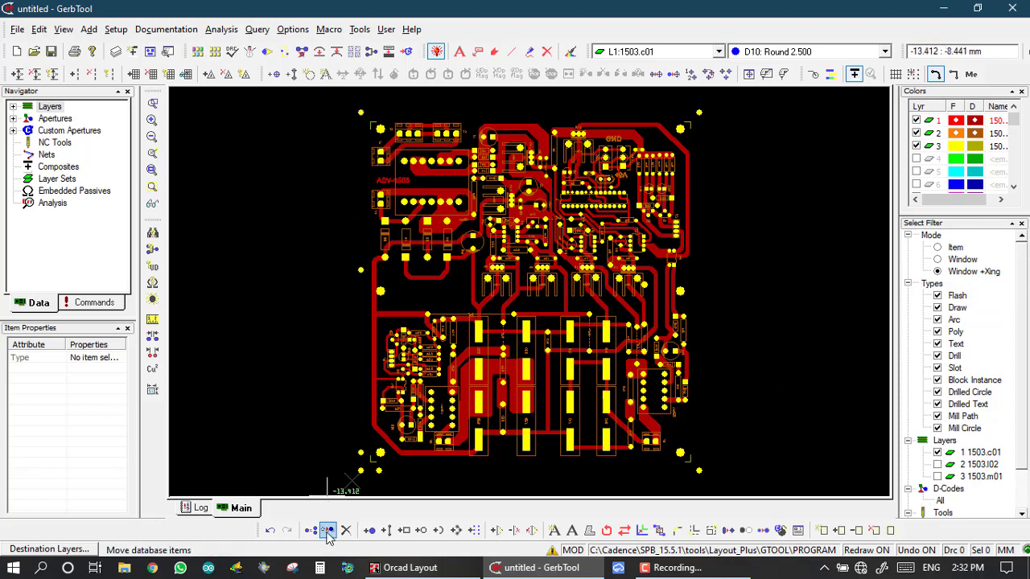
{"action": "left_click", "coordinate": [341, 99]}
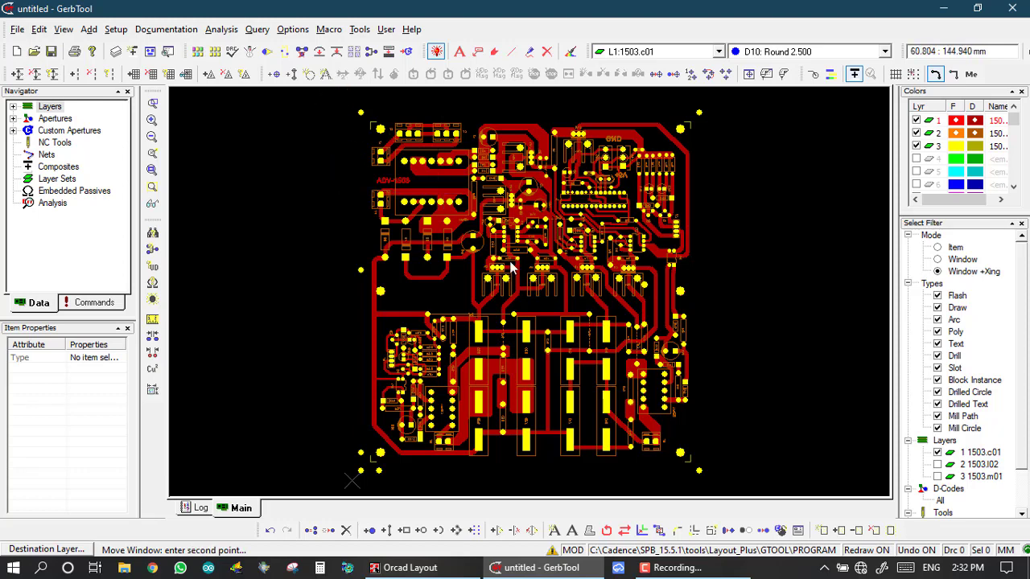
{"action": "left_click", "coordinate": [723, 471]}
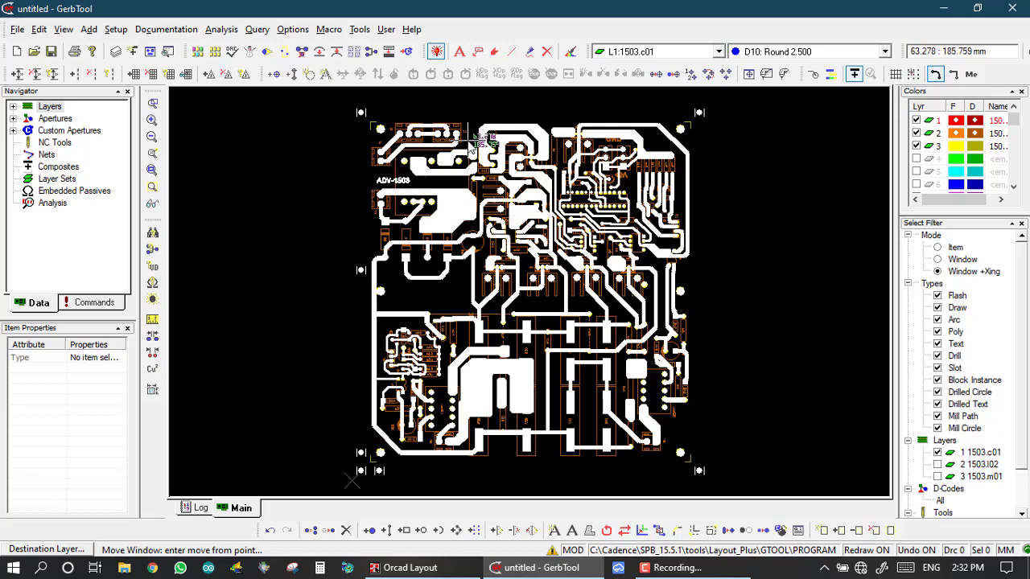
{"action": "key", "text": "Escape"}
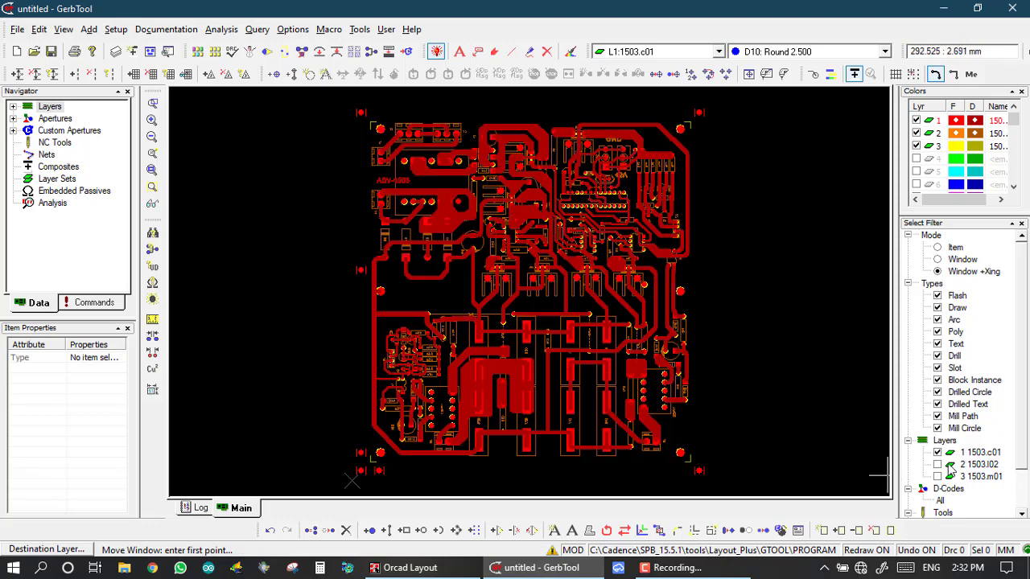
- Add layer 1503.l02 to the filter and window-select the whole board for moving, then drop the selection and limit the filter to 1503.c01
{"action": "left_click", "coordinate": [937, 464]}
{"action": "left_click", "coordinate": [327, 98]}
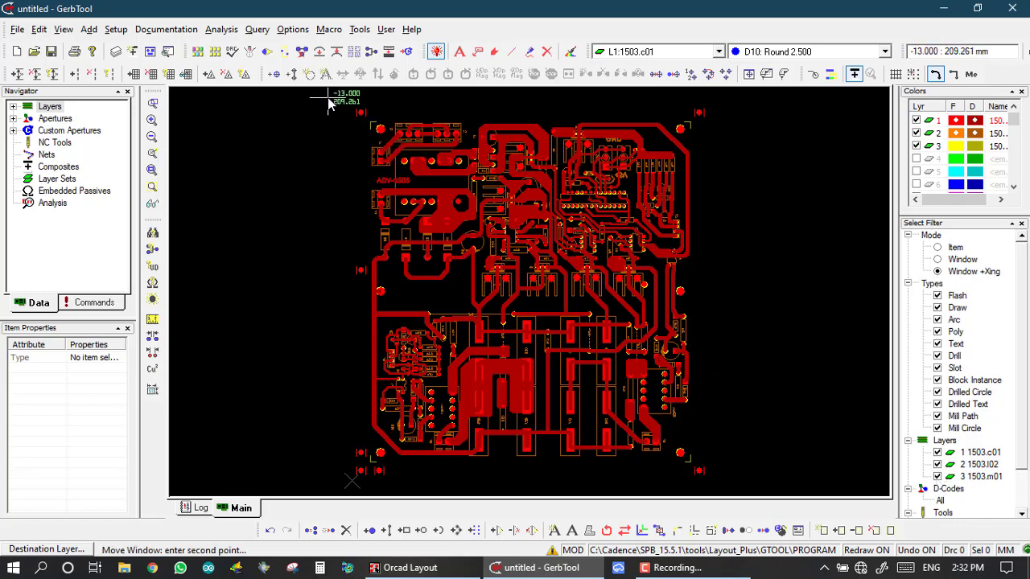
{"action": "left_click", "coordinate": [760, 482]}
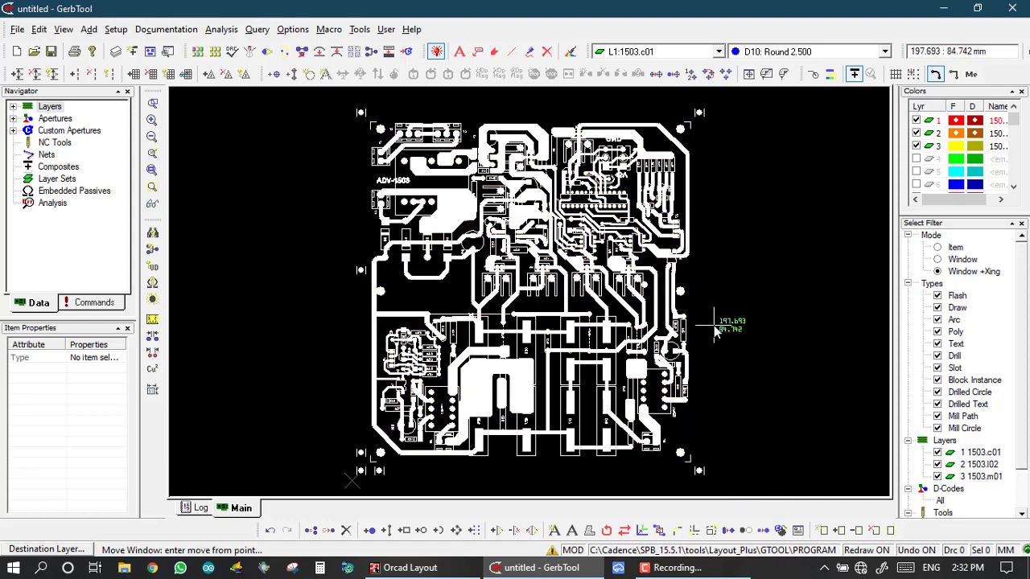
{"action": "key", "text": "Escape"}
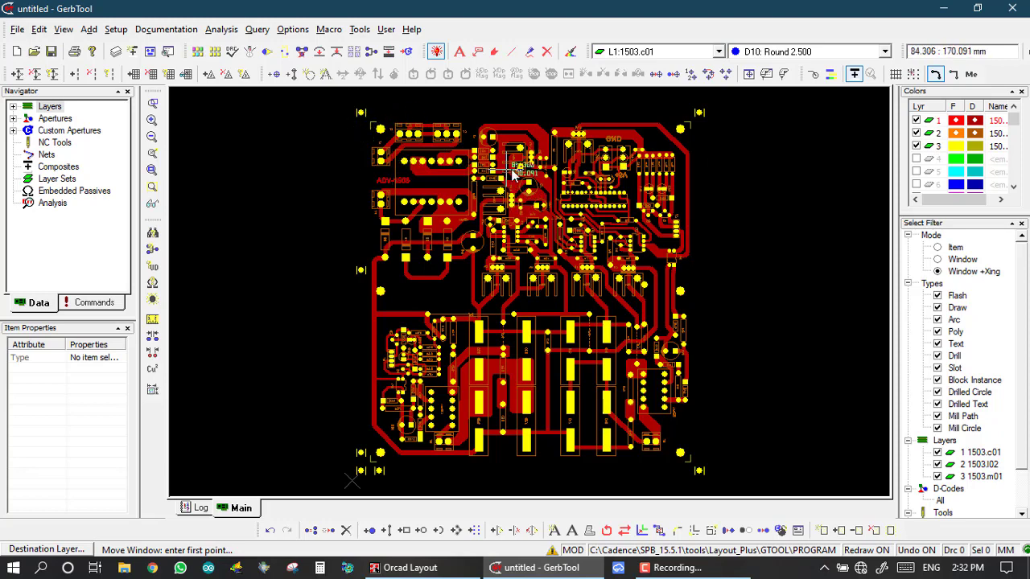
{"action": "left_click", "coordinate": [937, 477]}
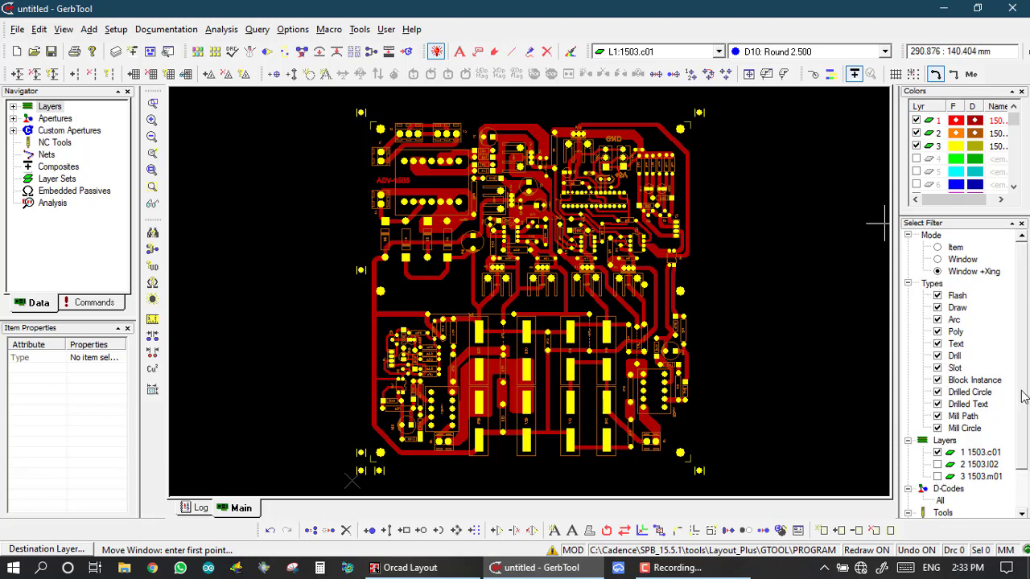
- Examine the select filter's D-code aperture list and NC tool list, leaving both without changes
{"action": "scroll", "coordinate": [1023, 398], "scroll_direction": "down", "scroll_amount": 1}
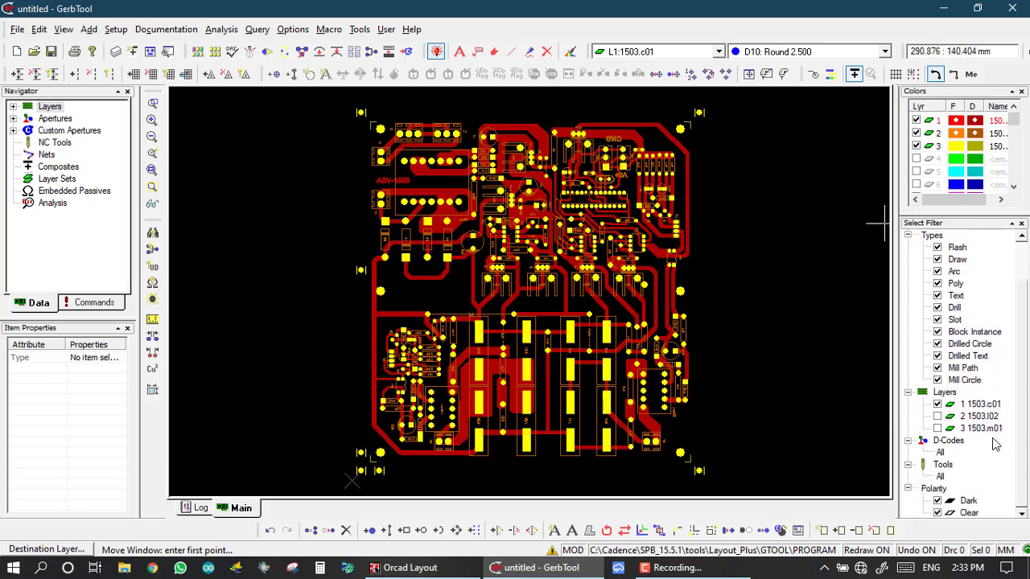
{"action": "double_click", "coordinate": [949, 443]}
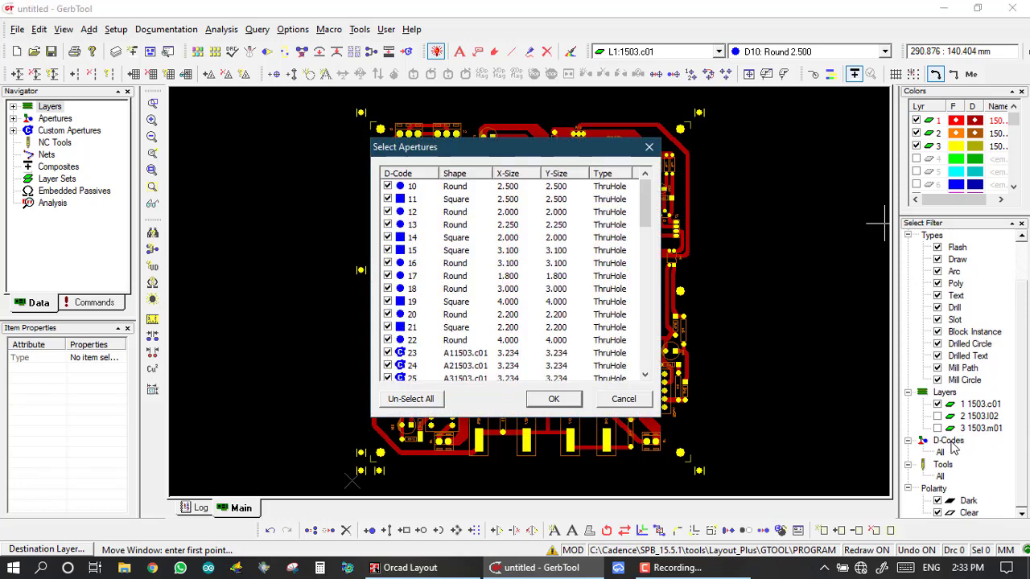
{"action": "left_click", "coordinate": [624, 399]}
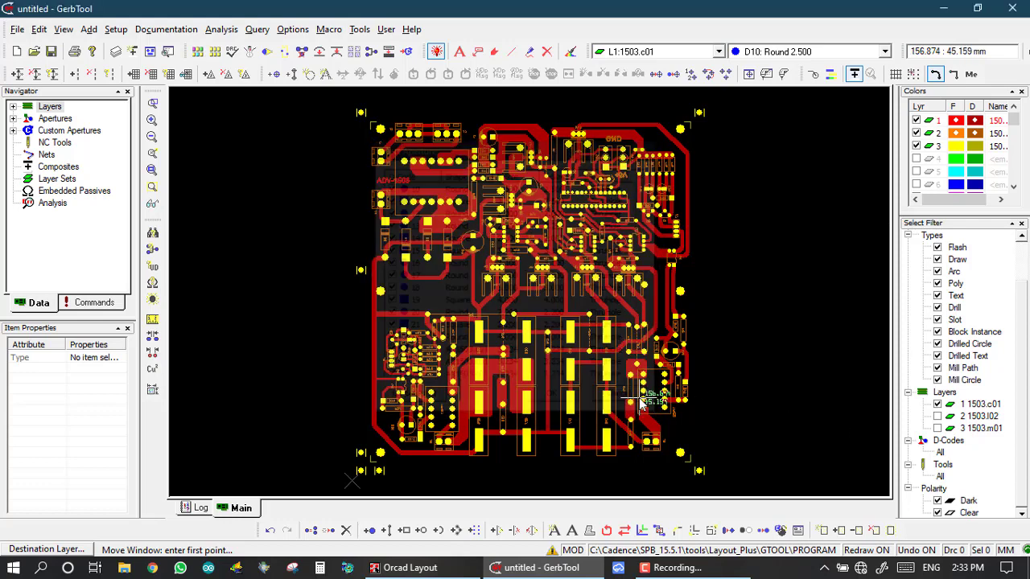
{"action": "double_click", "coordinate": [938, 466]}
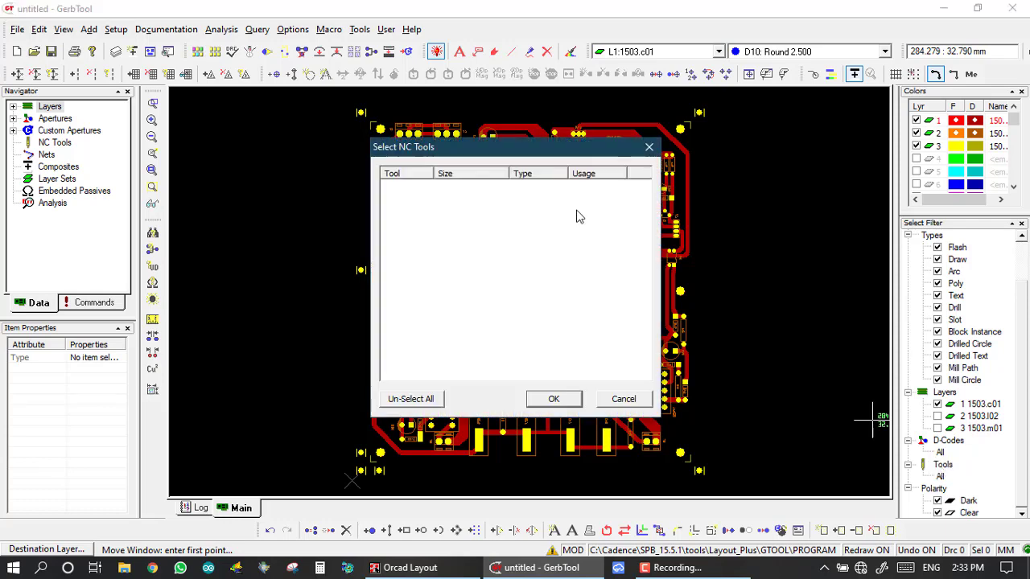
{"action": "left_click", "coordinate": [626, 405]}
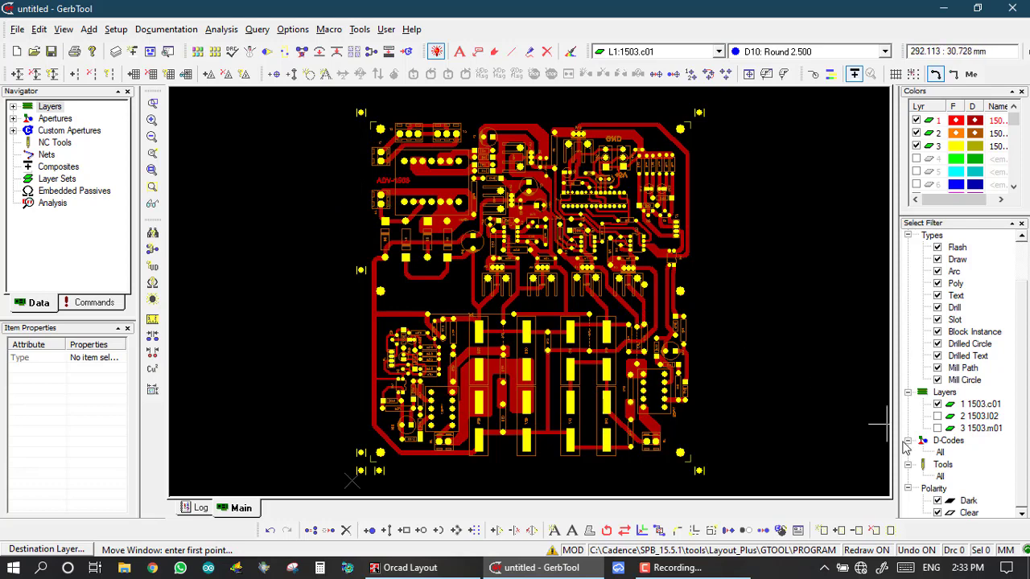
{"action": "double_click", "coordinate": [942, 466]}
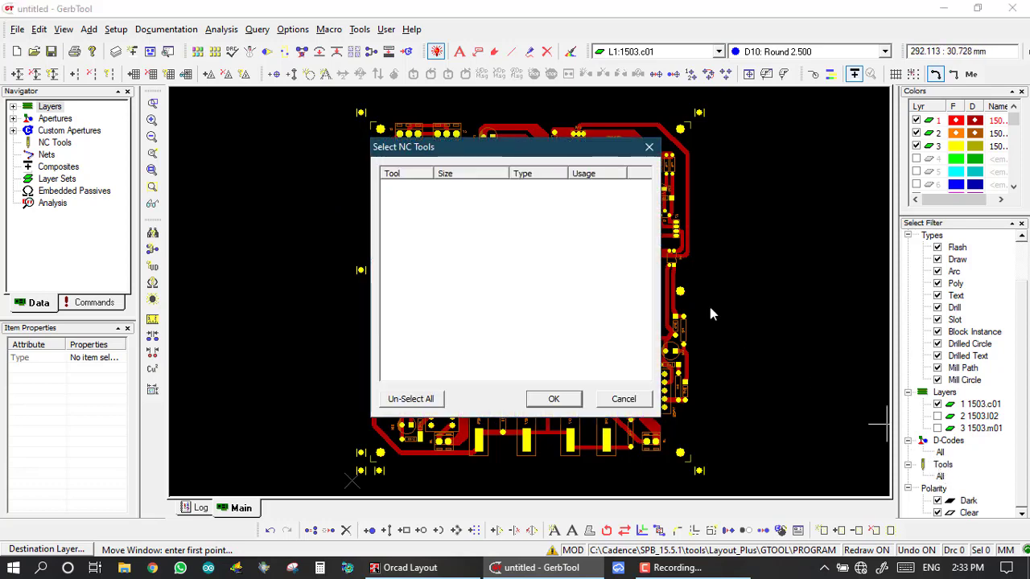
{"action": "left_click", "coordinate": [623, 399]}
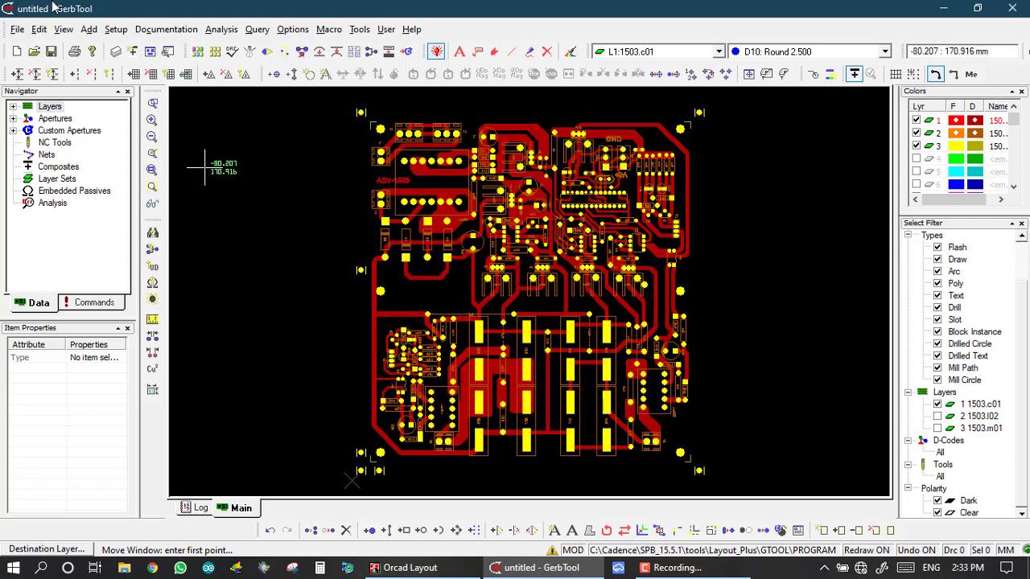
- Import the NC drill file ADV-1503.drl from E:\cam, accepting the Excellon 2, 3.3, metric format with leading zero suppression
{"action": "left_click", "coordinate": [16, 30]}
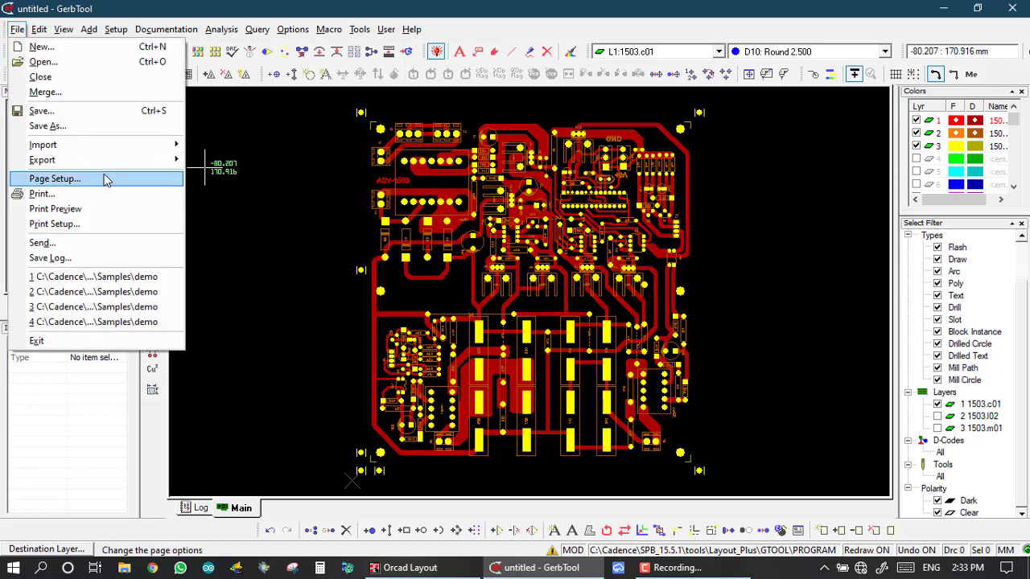
{"action": "mouse_move", "coordinate": [121, 146]}
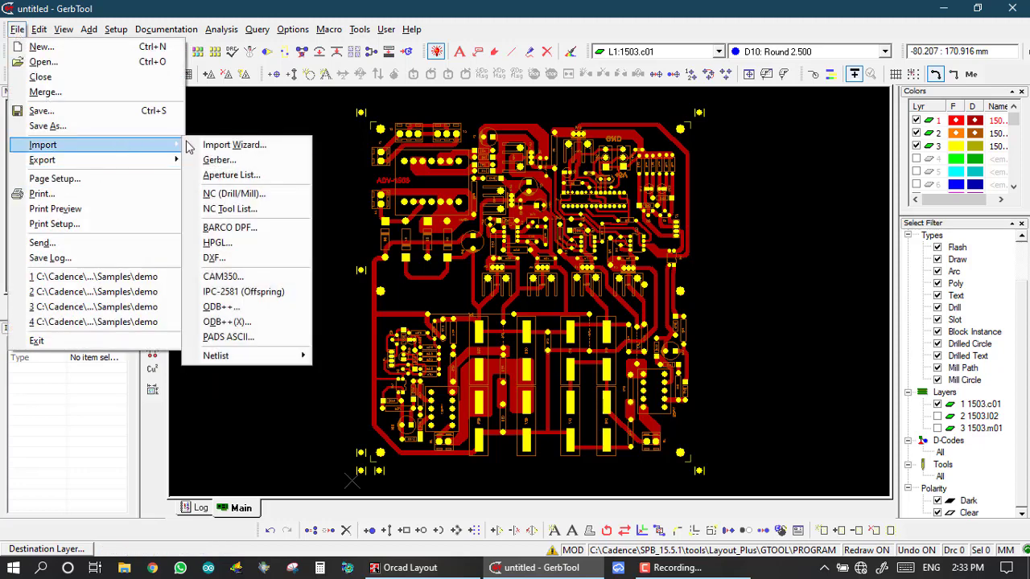
{"action": "left_click", "coordinate": [206, 195]}
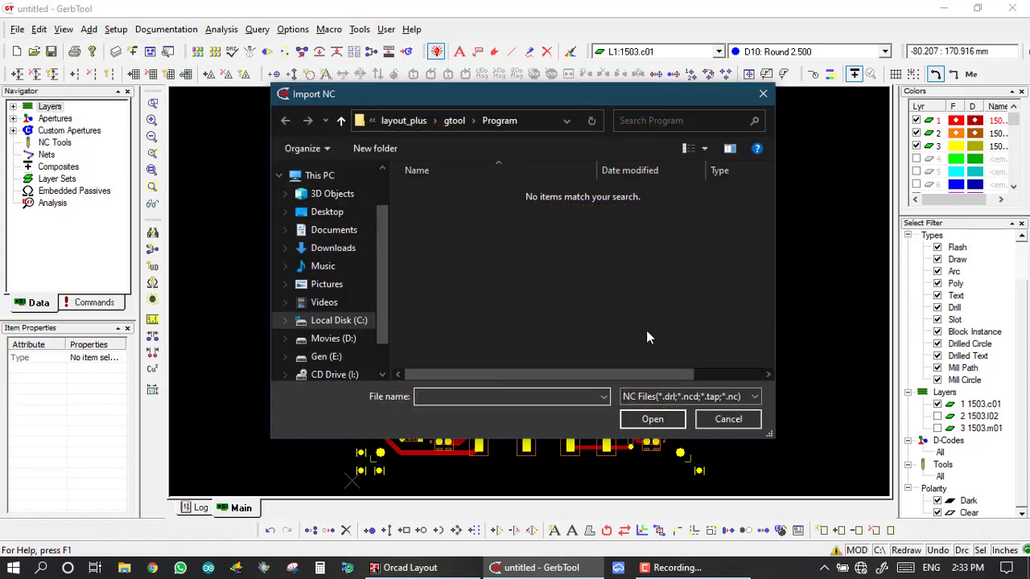
{"action": "left_click", "coordinate": [331, 213]}
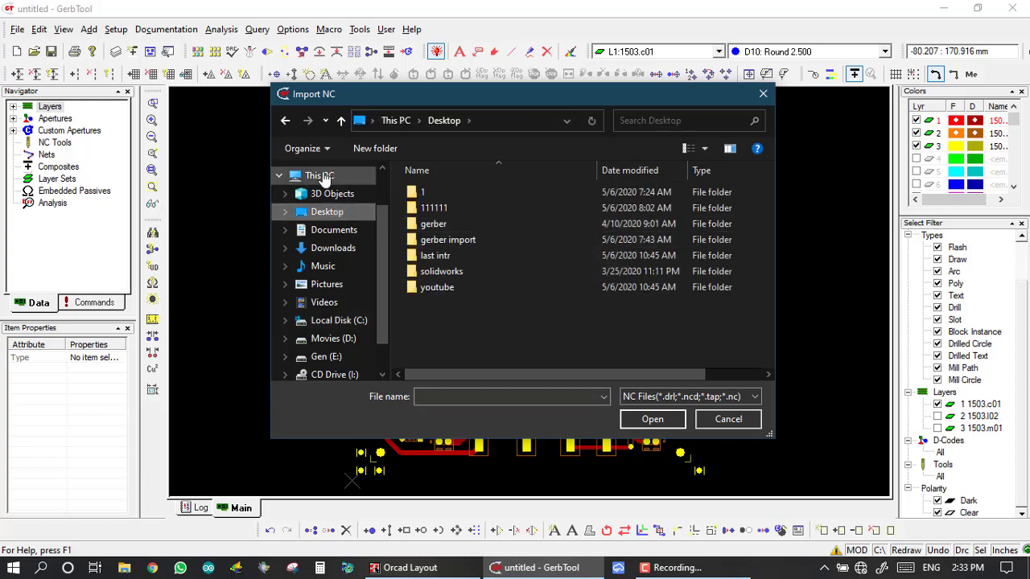
{"action": "left_click", "coordinate": [326, 356]}
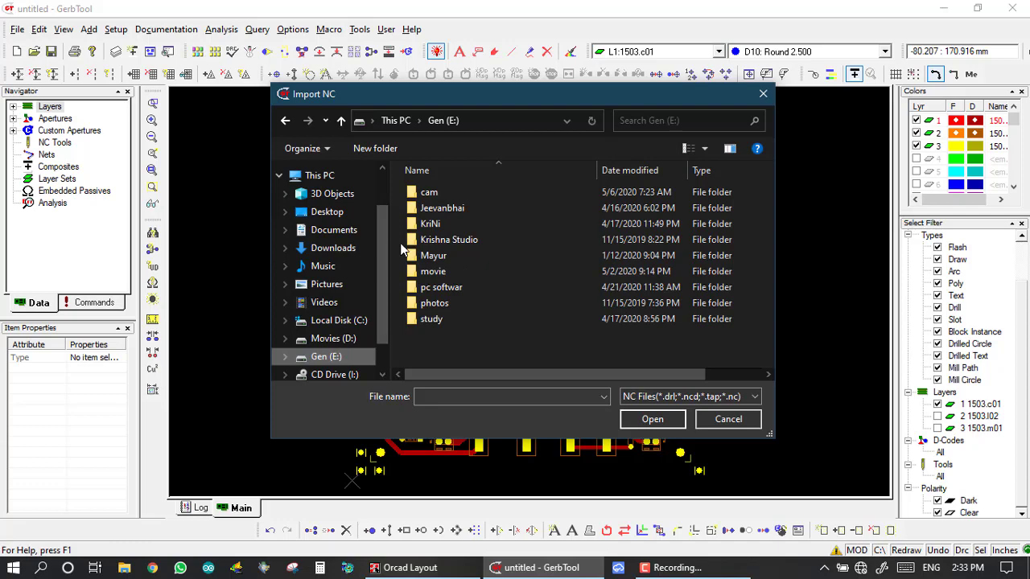
{"action": "double_click", "coordinate": [435, 193]}
{"action": "double_click", "coordinate": [451, 192]}
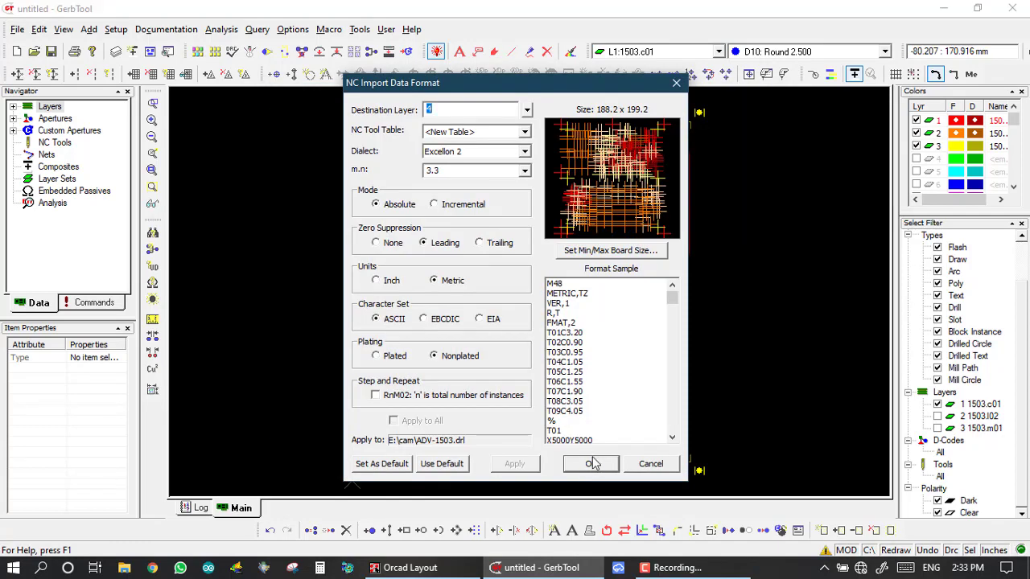
{"action": "left_click", "coordinate": [592, 463]}
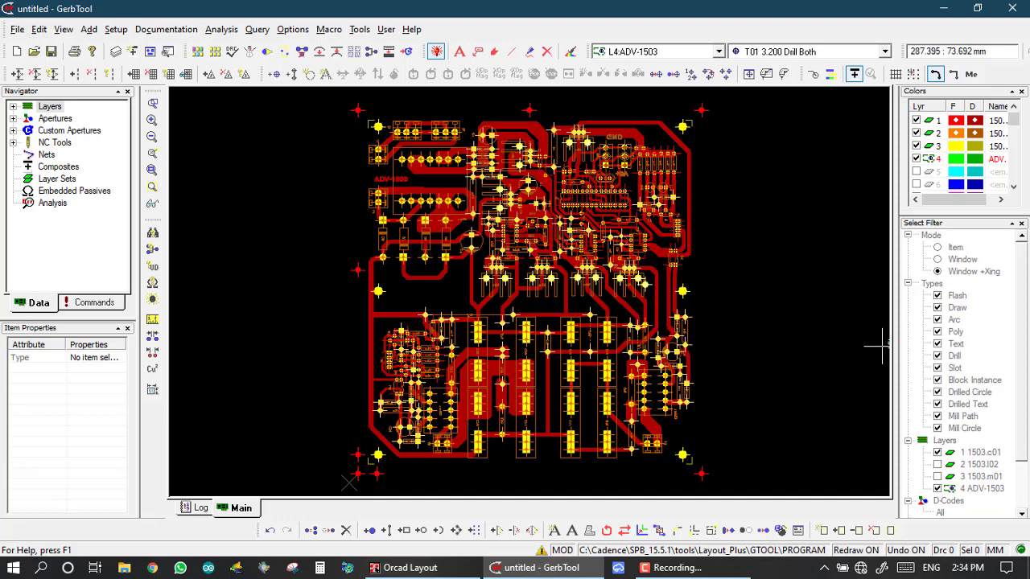
- Start the Delete command and limit the select filter's NC tools to tool 5, the 1.250 drill
{"action": "scroll", "coordinate": [1023, 428], "scroll_direction": "down", "scroll_amount": 2}
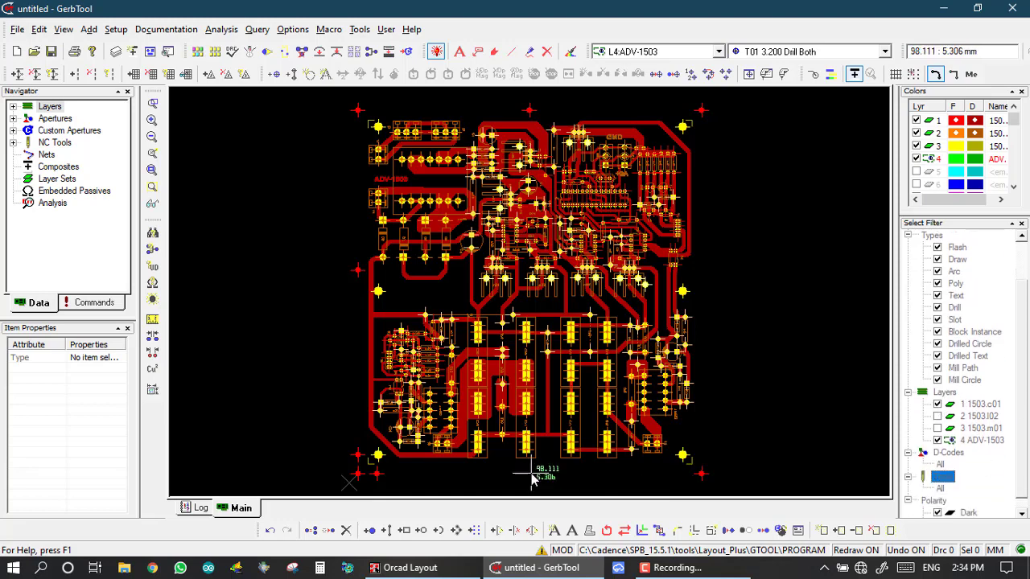
{"action": "left_click", "coordinate": [346, 530]}
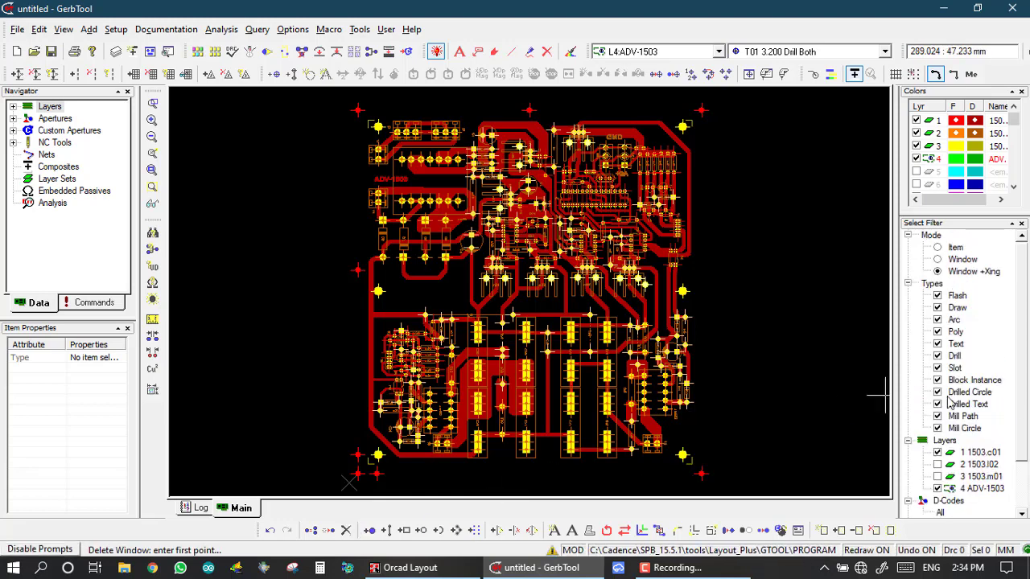
{"action": "scroll", "coordinate": [1025, 446], "scroll_direction": "down", "scroll_amount": 2}
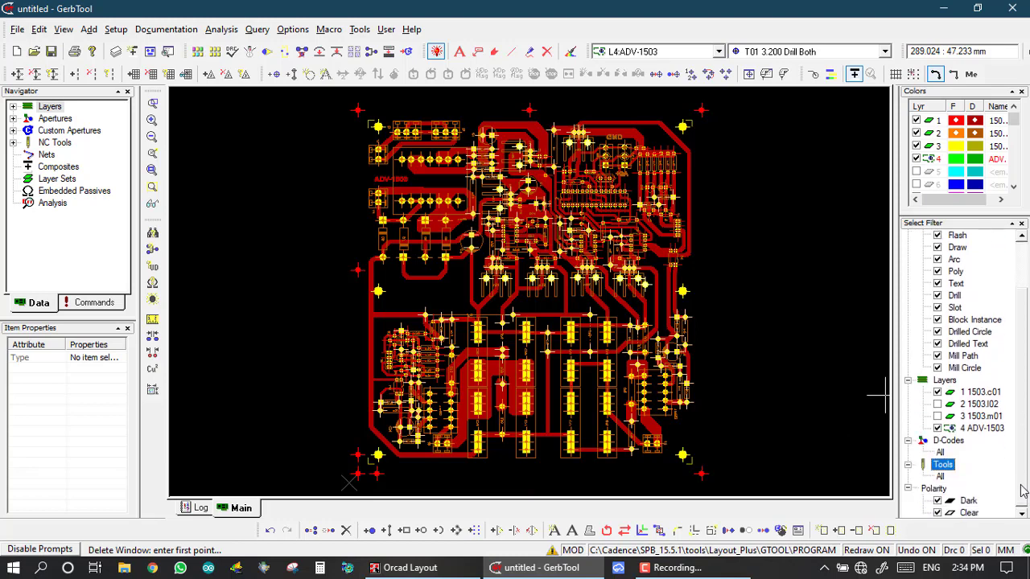
{"action": "left_click", "coordinate": [945, 465]}
{"action": "double_click", "coordinate": [941, 467]}
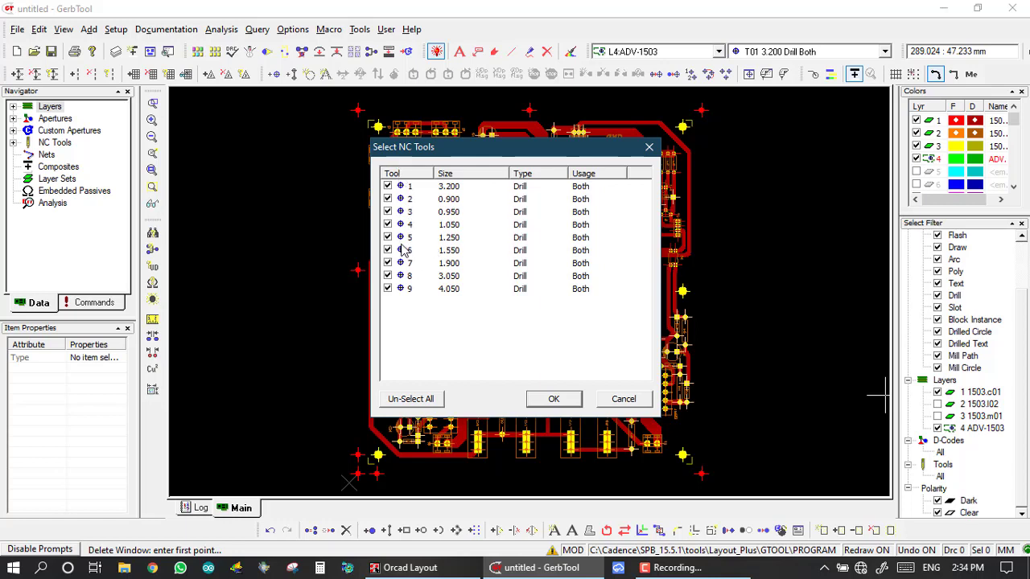
{"action": "left_click", "coordinate": [409, 401]}
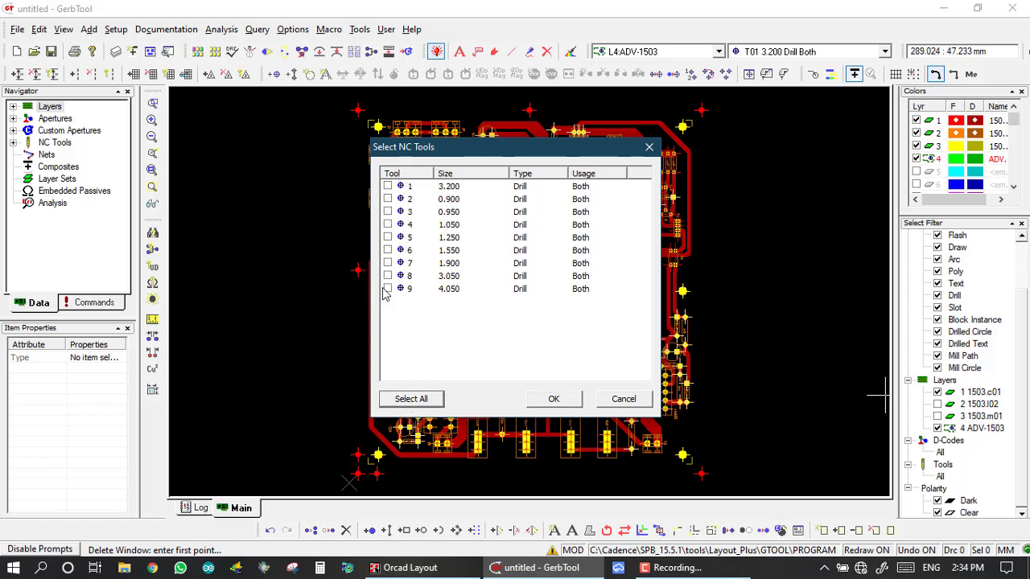
{"action": "left_click", "coordinate": [388, 238]}
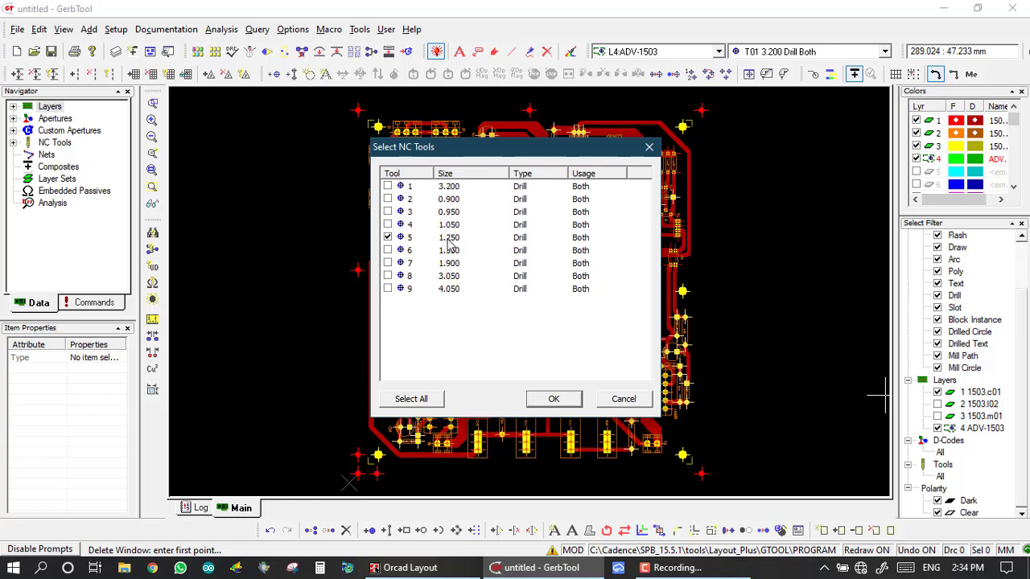
{"action": "left_click", "coordinate": [553, 400]}
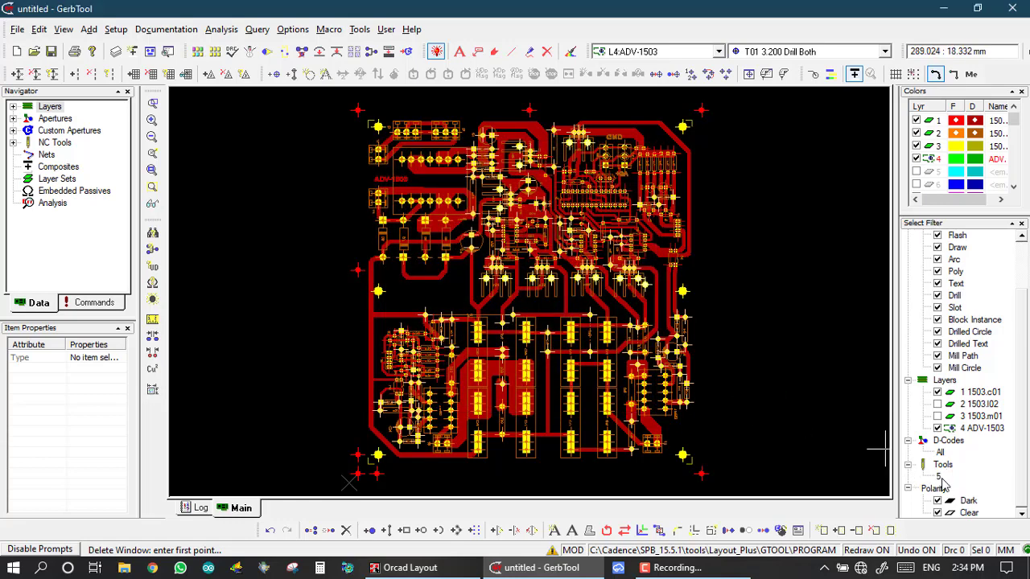
- Hide layers 1, 2 and 3 so that only the ADV-1503 drill layer is displayed
{"action": "left_click", "coordinate": [916, 121]}
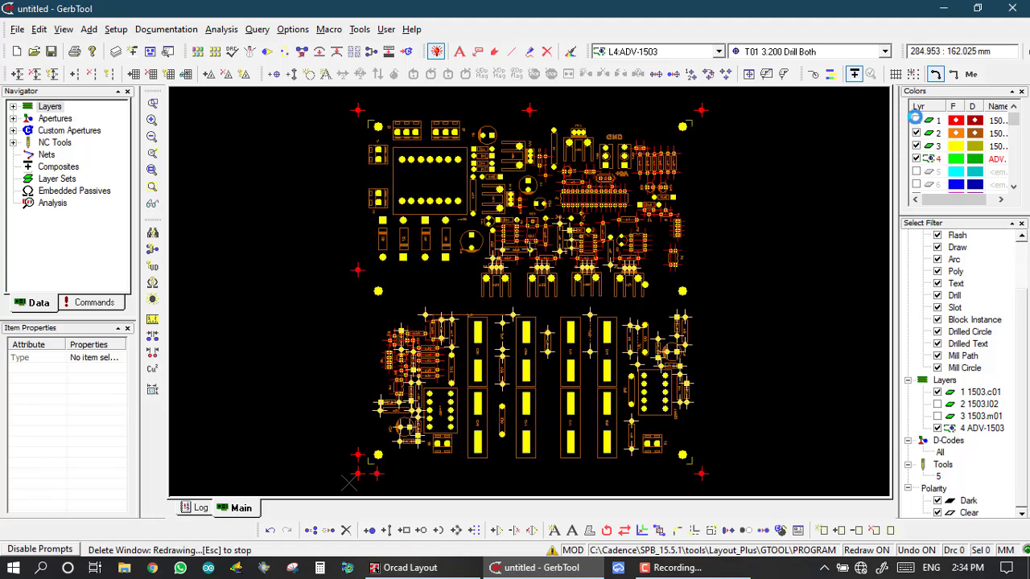
{"action": "left_click", "coordinate": [916, 145]}
{"action": "left_click", "coordinate": [917, 146]}
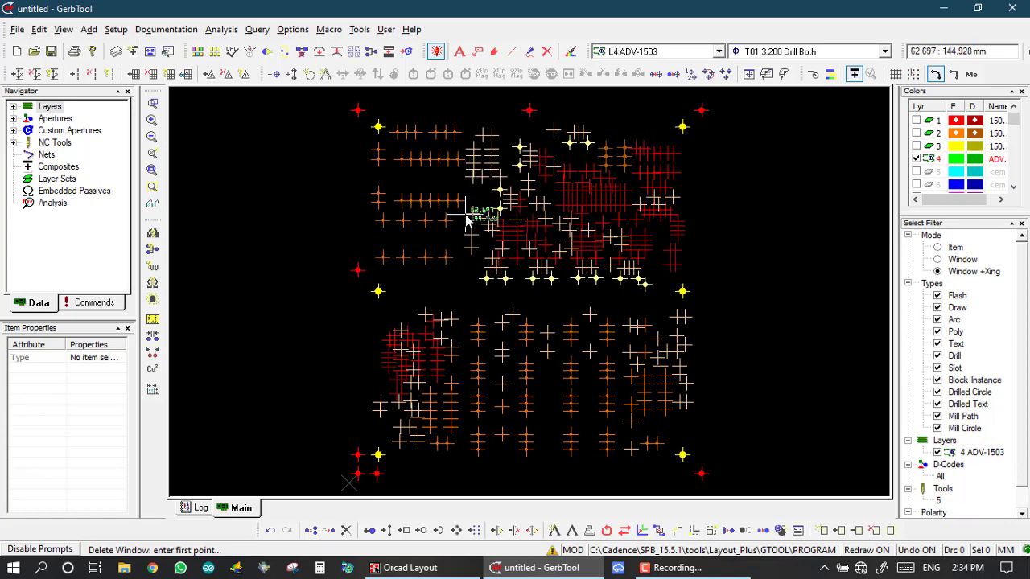
- In the NC tool setup, set the colour of all ADV-1503 tools to magenta and tool 5 to blue
{"action": "left_click", "coordinate": [748, 74]}
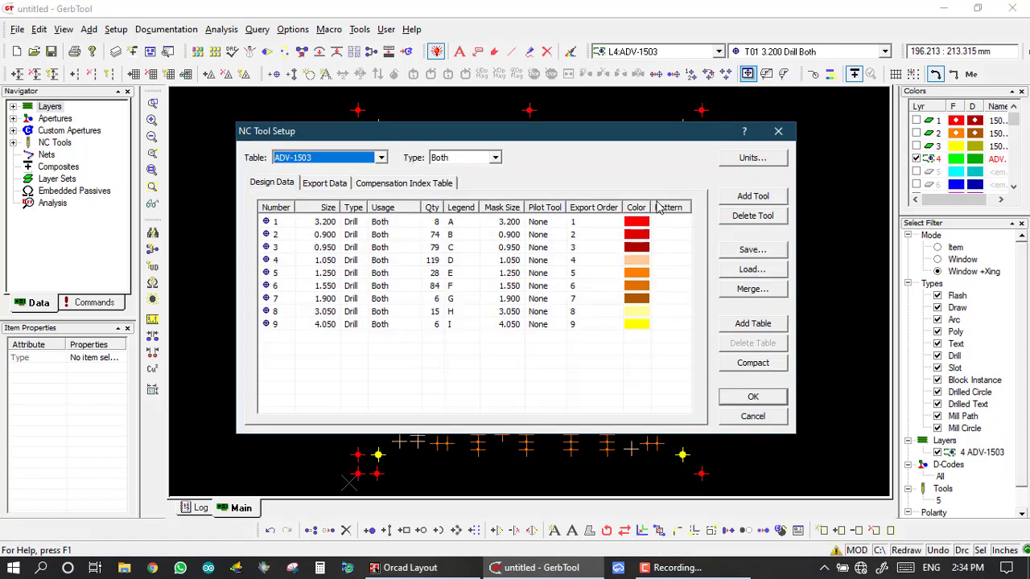
{"action": "right_click", "coordinate": [641, 213]}
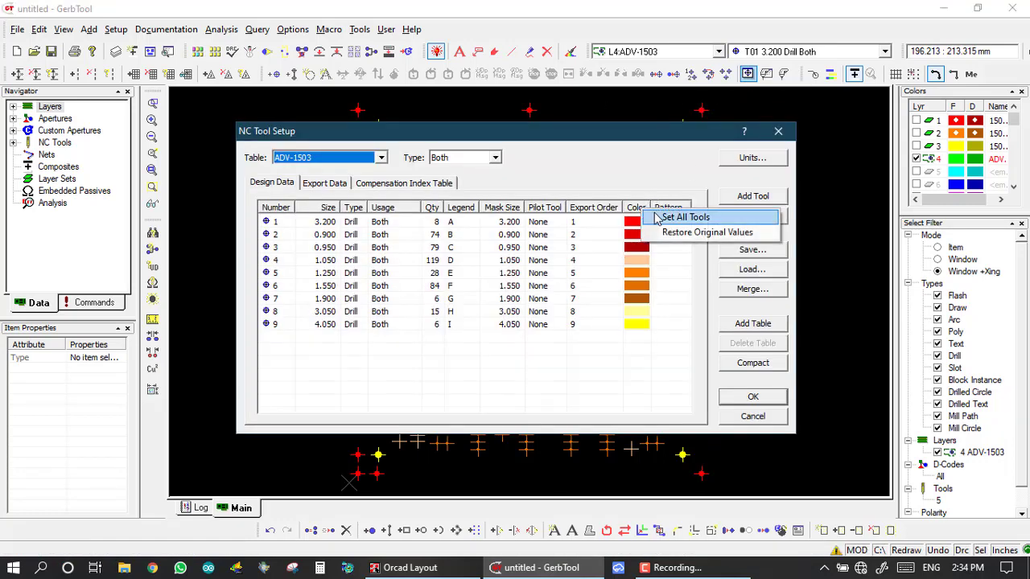
{"action": "left_click", "coordinate": [657, 216]}
{"action": "left_click", "coordinate": [630, 237]}
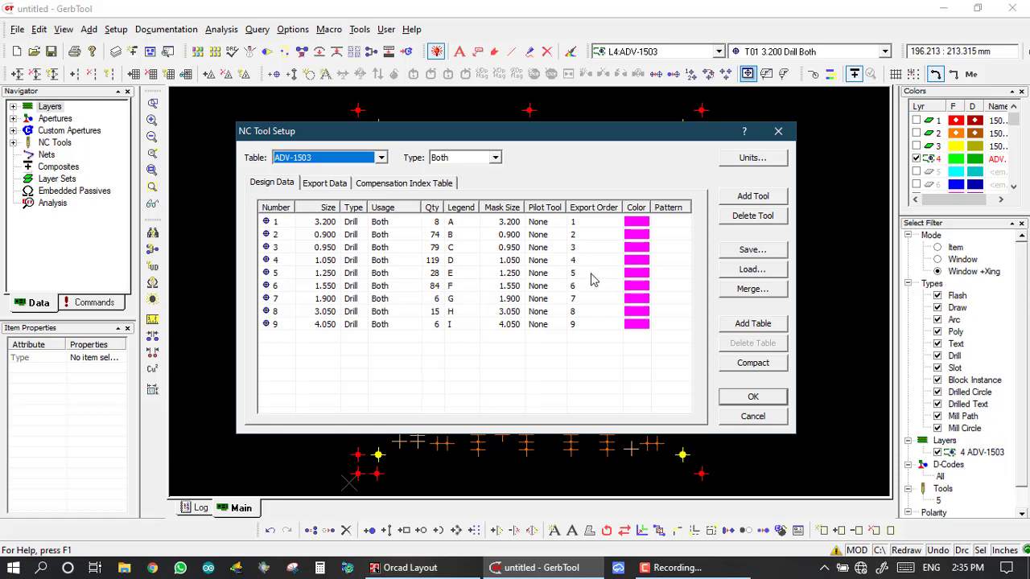
{"action": "left_click", "coordinate": [636, 274]}
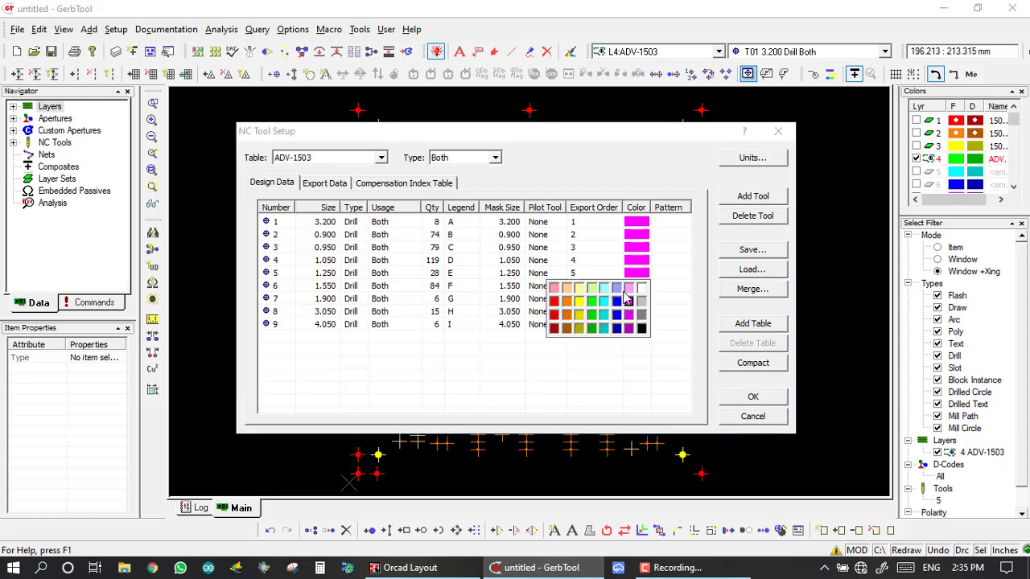
{"action": "left_click", "coordinate": [618, 302]}
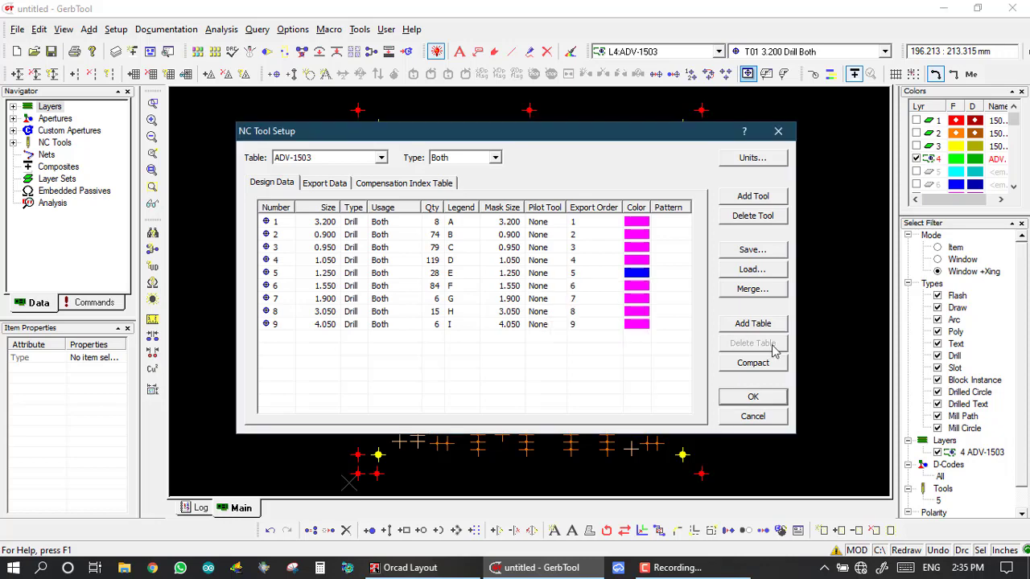
{"action": "left_click", "coordinate": [753, 400]}
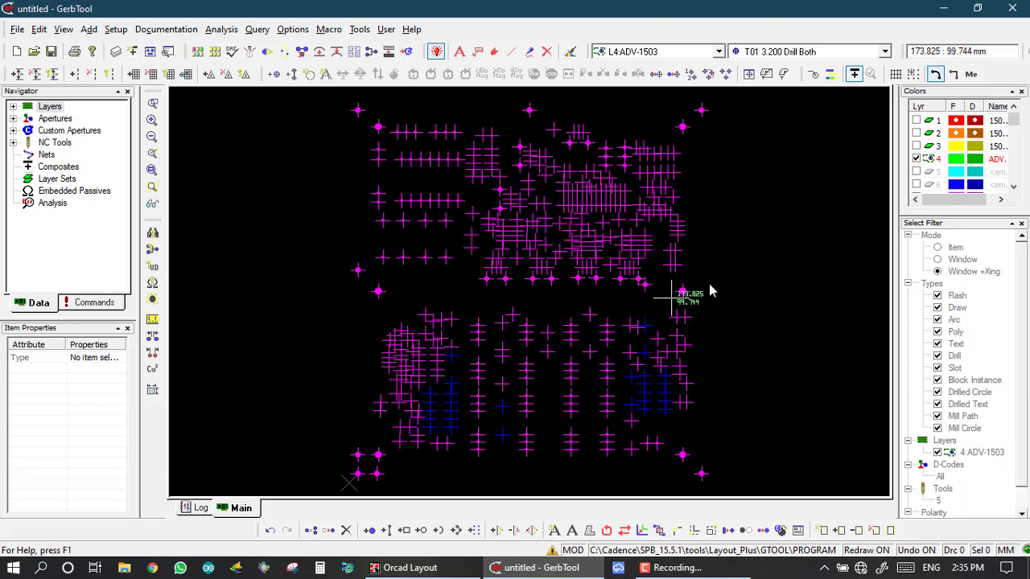
- Delete the tool 5 drill hits with a window around the whole board, then review the filter's NC tool list without changing it
{"action": "left_click", "coordinate": [345, 530]}
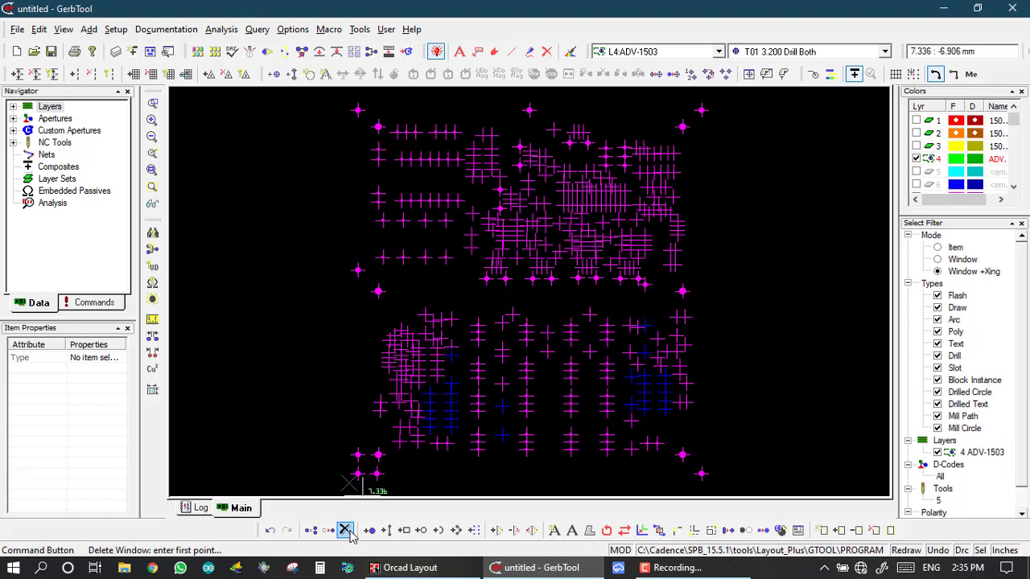
{"action": "left_click", "coordinate": [327, 102]}
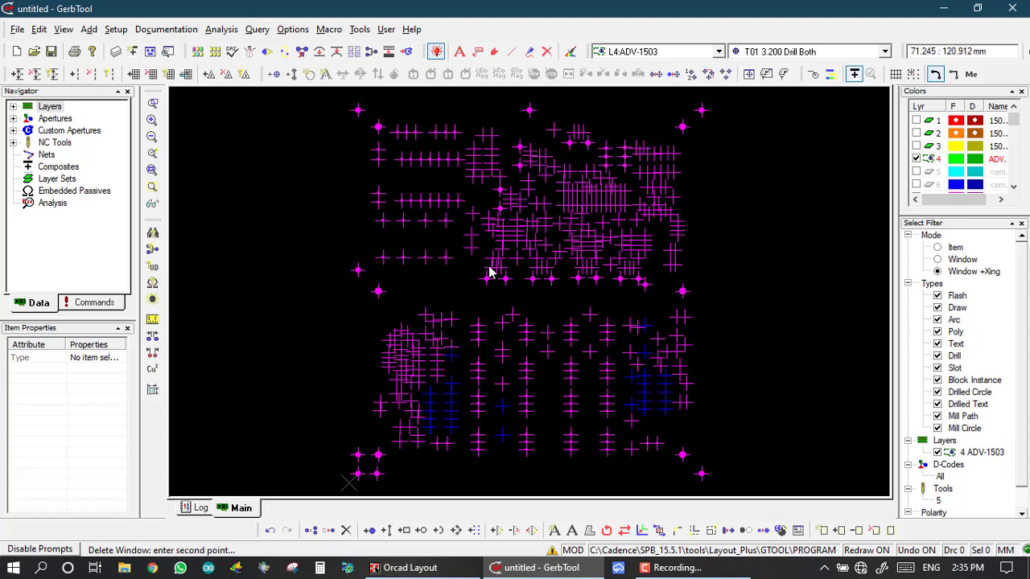
{"action": "left_click", "coordinate": [751, 487]}
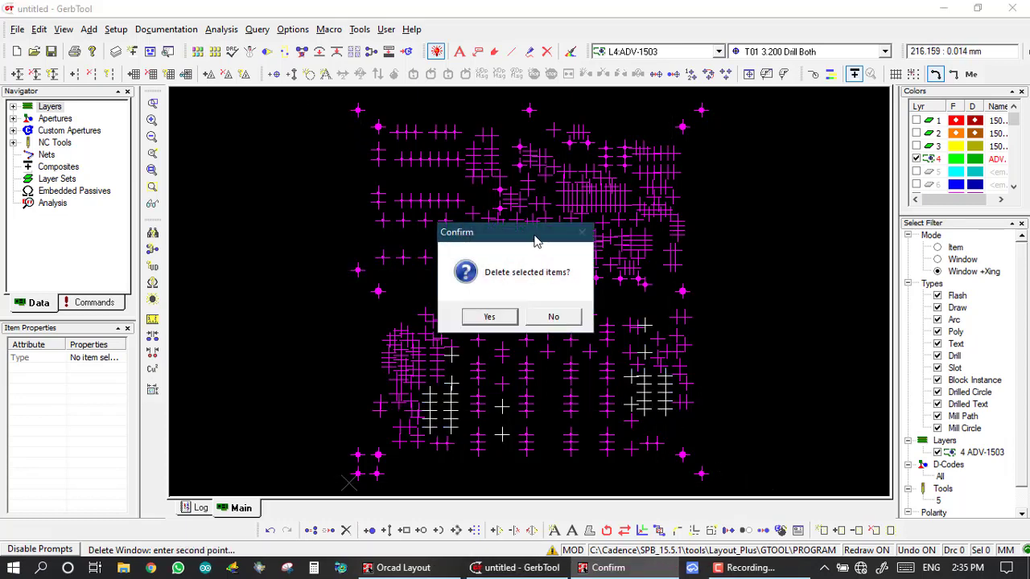
{"action": "left_click_drag", "start_coordinate": [535, 241], "coordinate": [305, 207]}
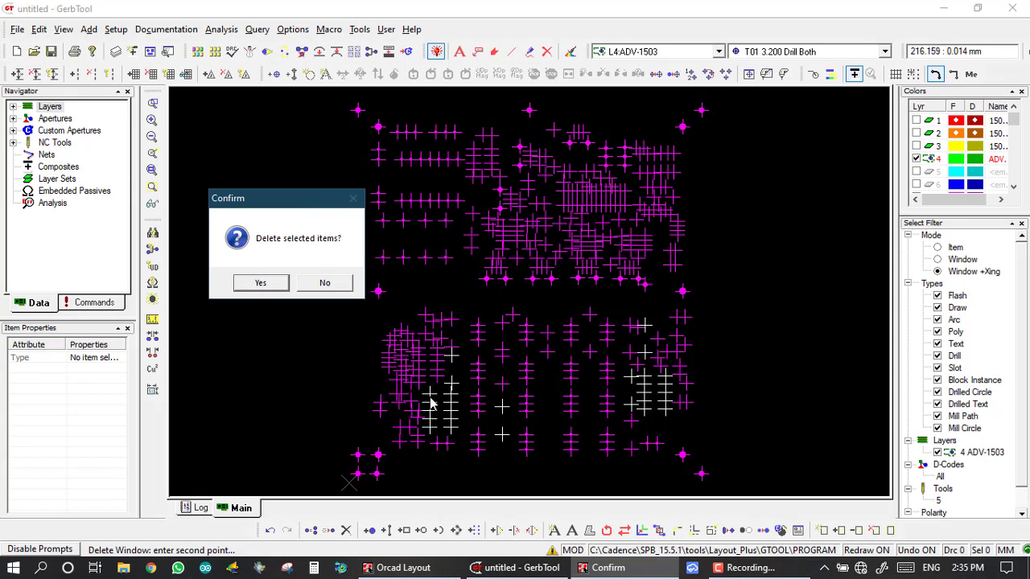
{"action": "left_click", "coordinate": [262, 284]}
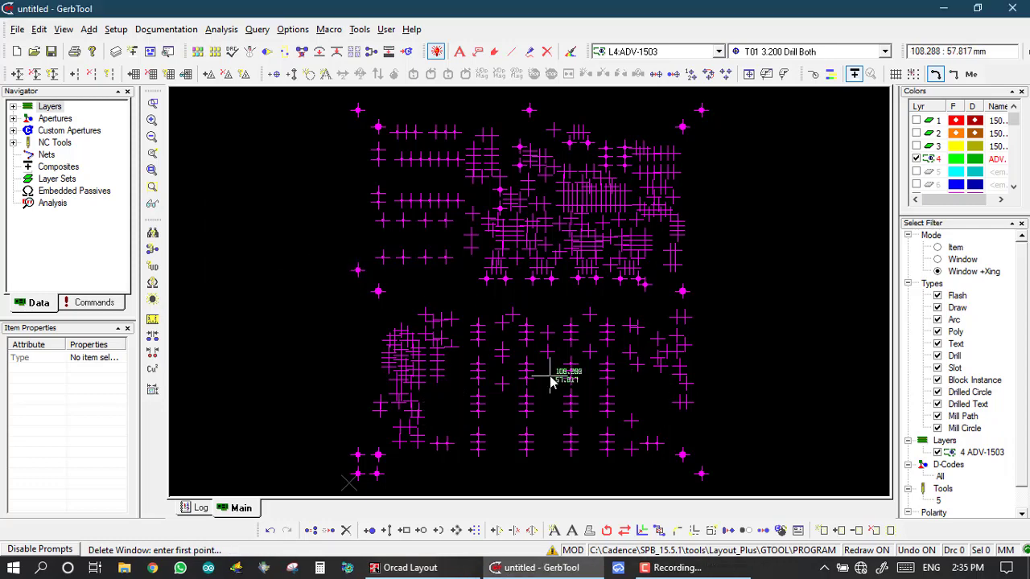
{"action": "double_click", "coordinate": [946, 501]}
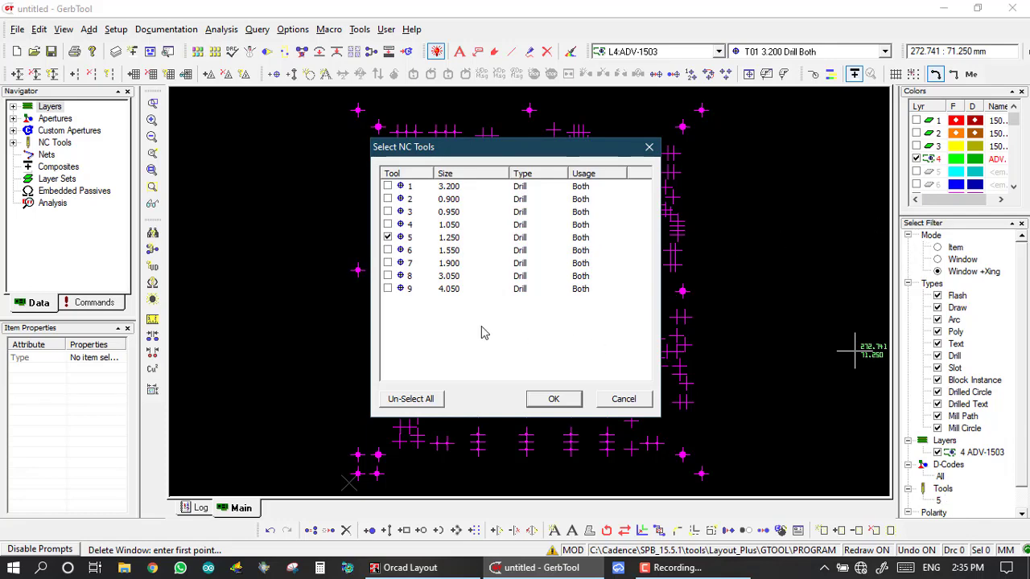
{"action": "left_click", "coordinate": [621, 399]}
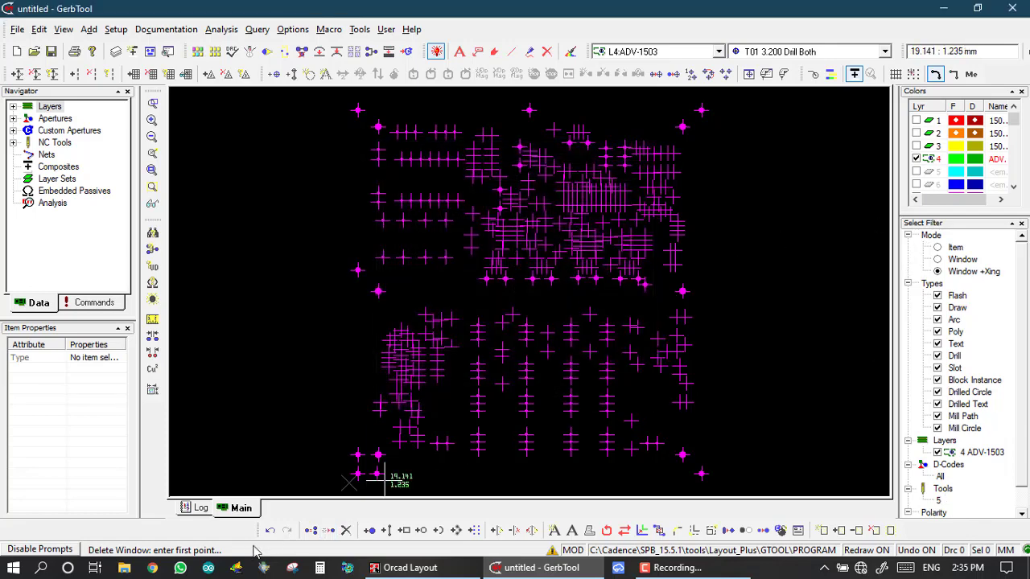
- Undo only the Delete Window operation, keeping the NC and file imports
{"action": "left_click", "coordinate": [270, 530]}
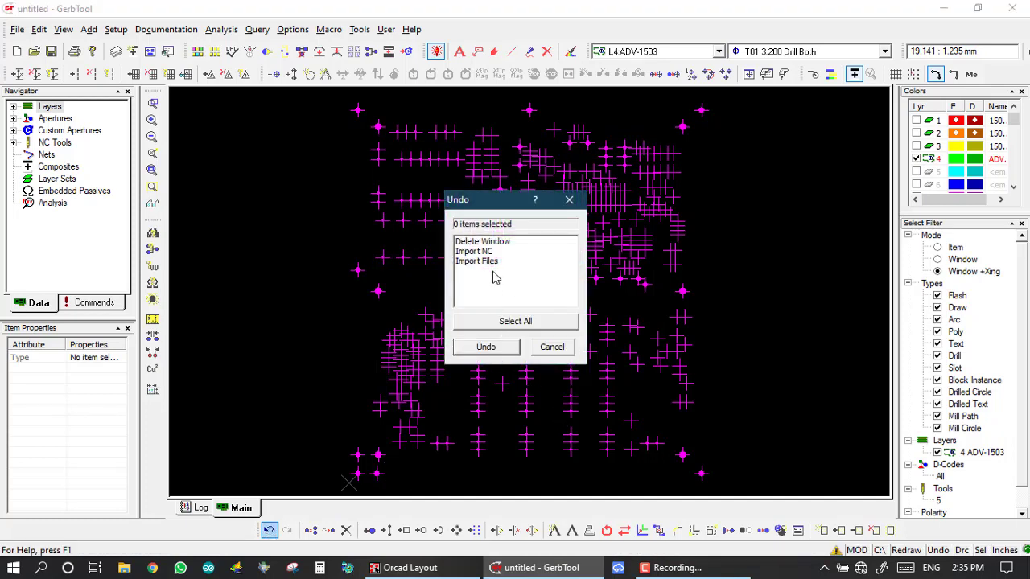
{"action": "left_click", "coordinate": [485, 243]}
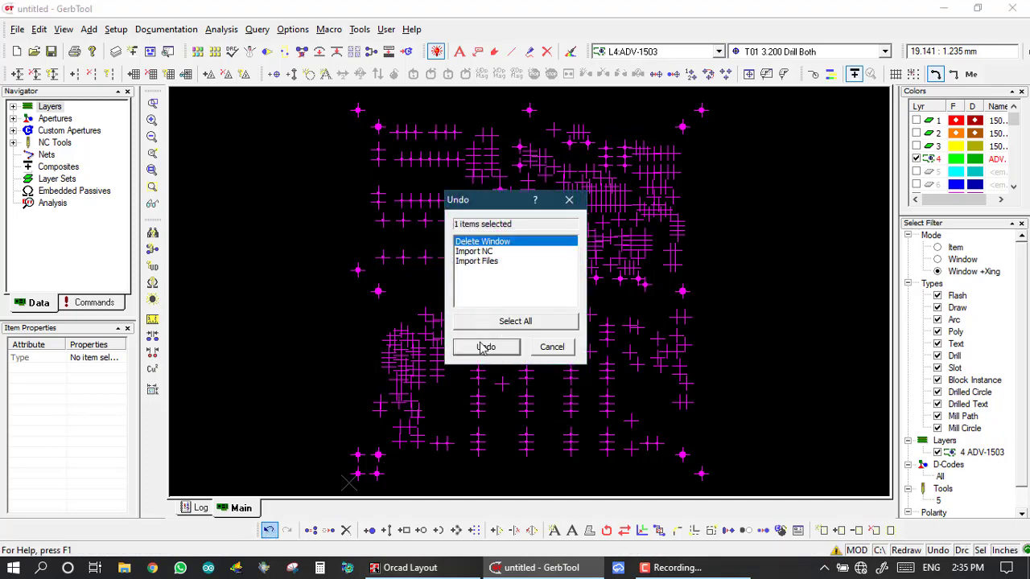
{"action": "left_click", "coordinate": [484, 348]}
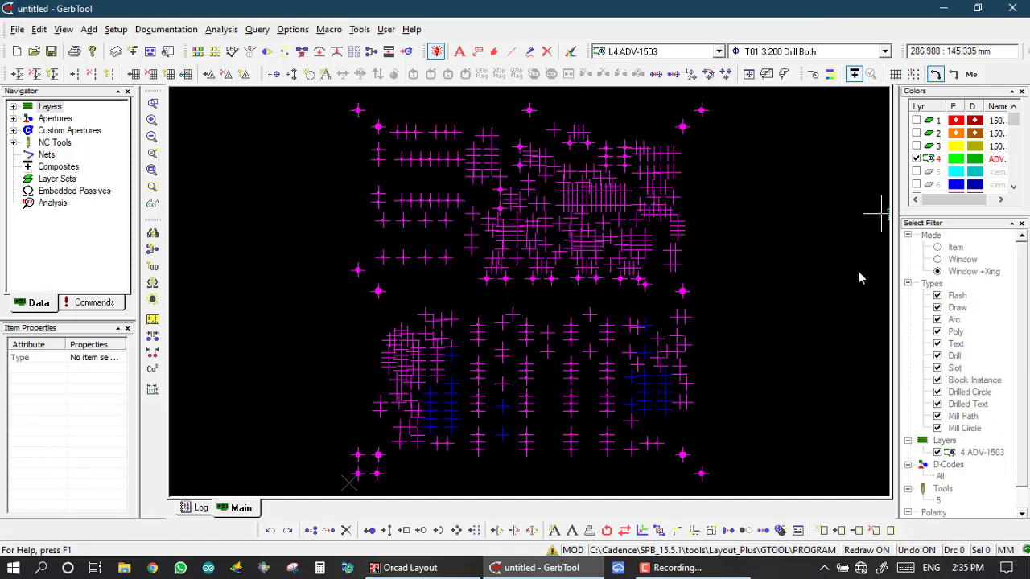